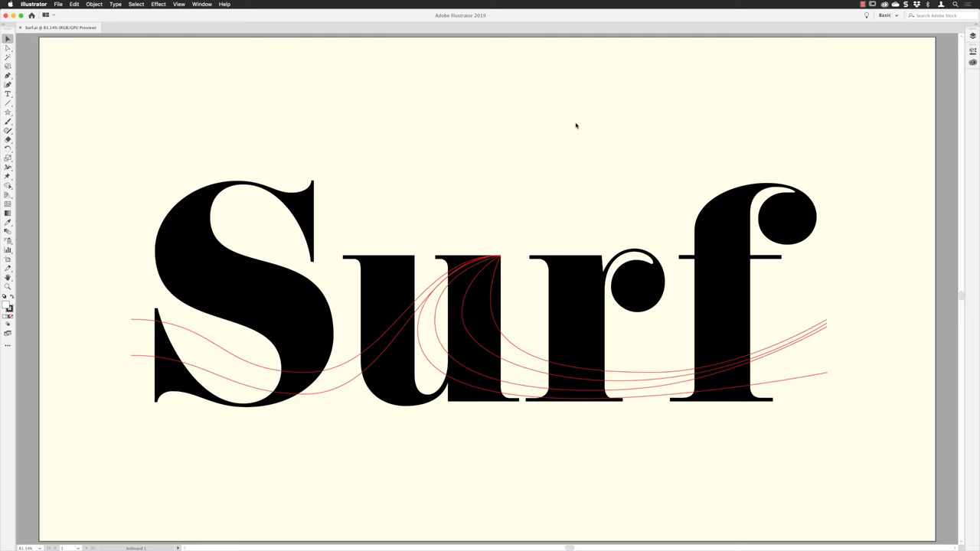
Step: Select all of the red wave lines that cross the lettering
{"action": "key", "text": "shift+x"}
{"action": "left_click_drag", "start_coordinate": [821, 368], "coordinate": [813, 393]}
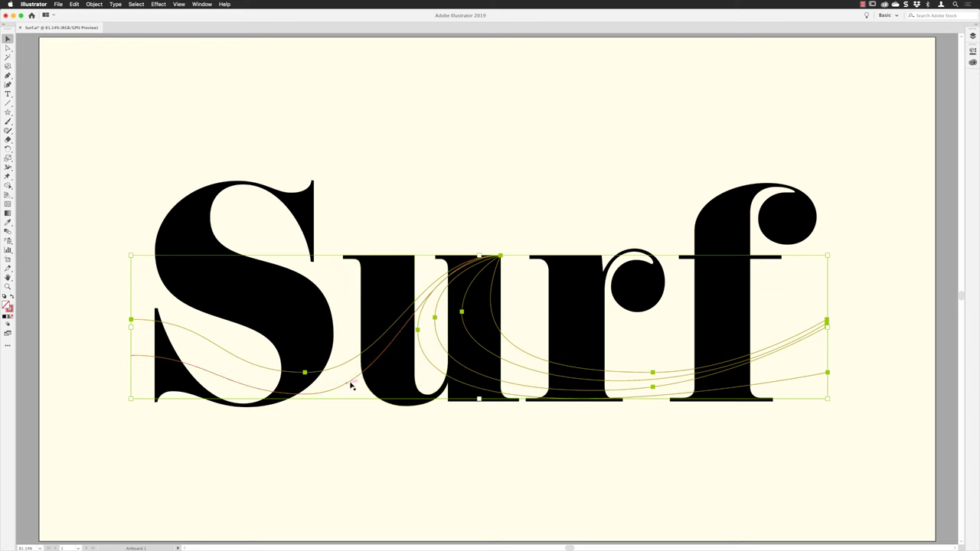
{"action": "left_click", "coordinate": [350, 385], "text": "shift"}
Step: Show the document's swatches with large thumbnails in a wider, shorter floating panel above the lettering
{"action": "left_click", "coordinate": [204, 4]}
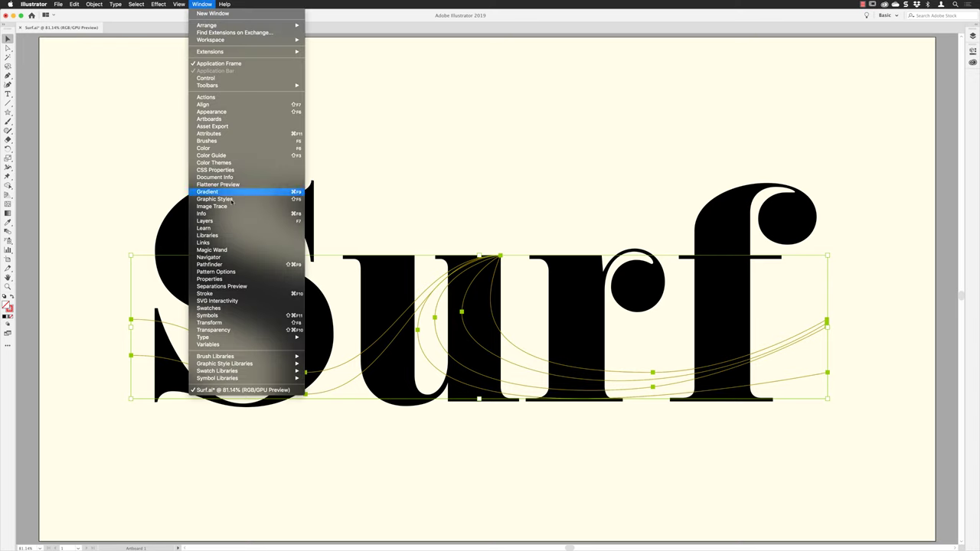
{"action": "left_click", "coordinate": [235, 307]}
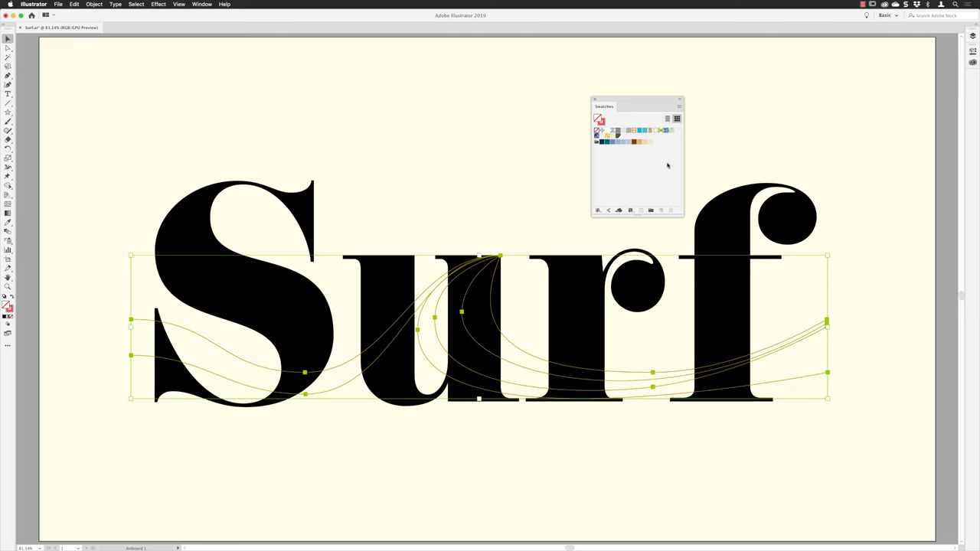
{"action": "left_click", "coordinate": [679, 108]}
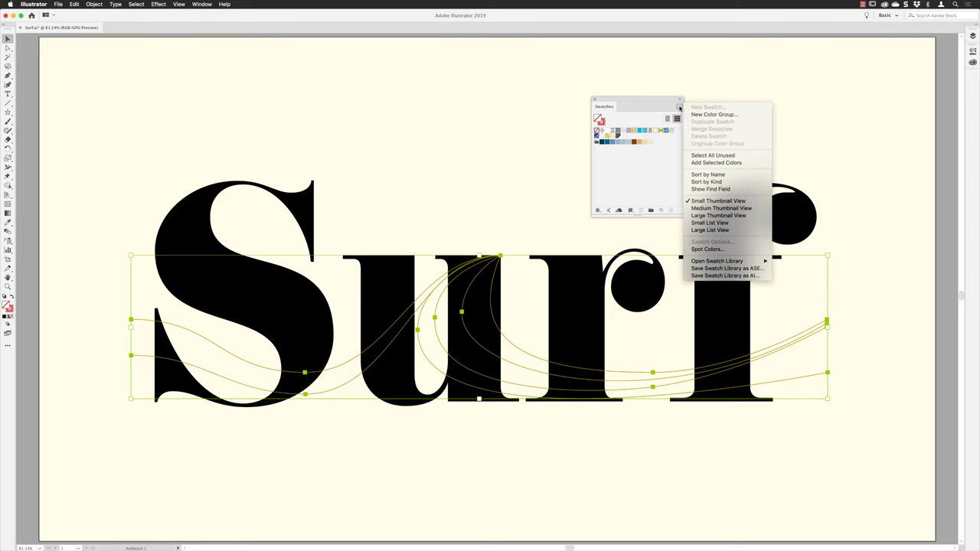
{"action": "left_click", "coordinate": [707, 215]}
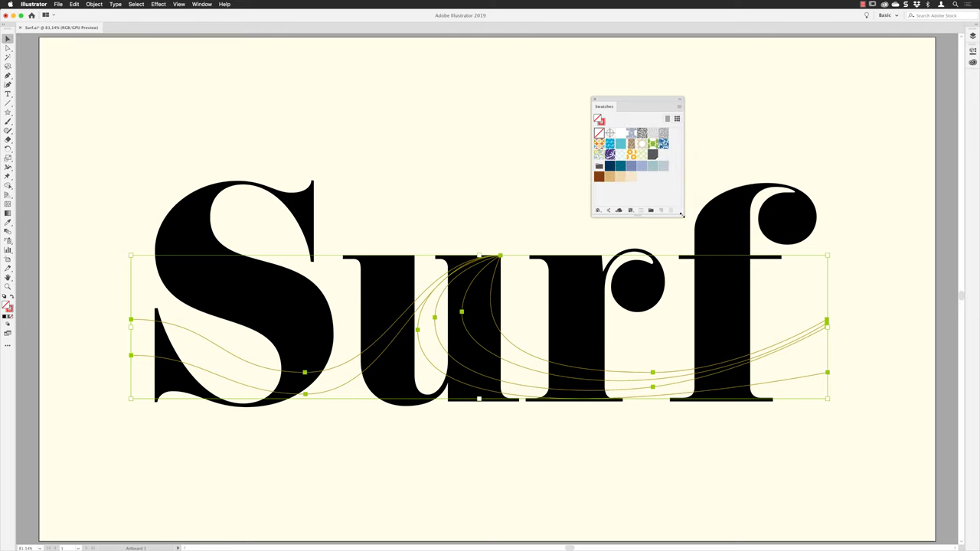
{"action": "left_click_drag", "start_coordinate": [681, 215], "coordinate": [827, 180]}
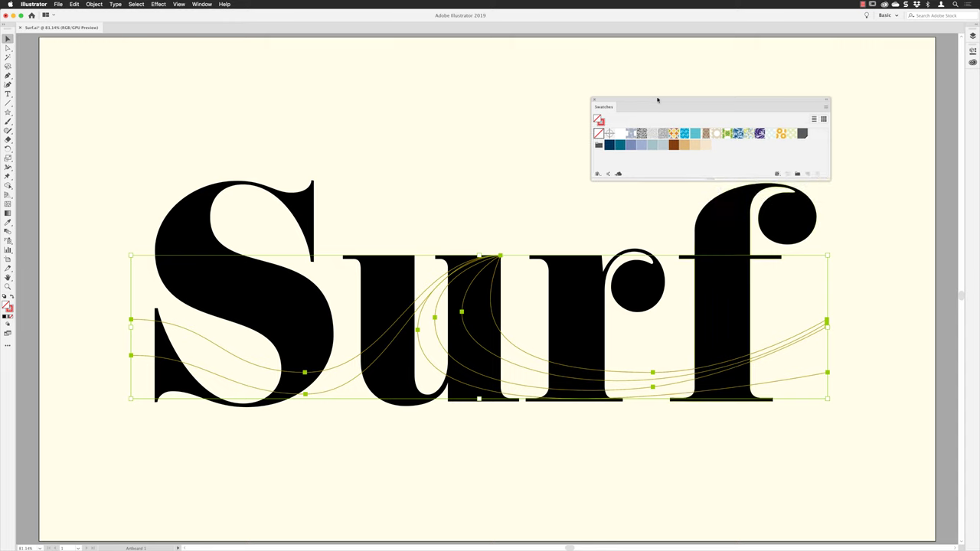
{"action": "left_click_drag", "start_coordinate": [659, 98], "coordinate": [639, 95]}
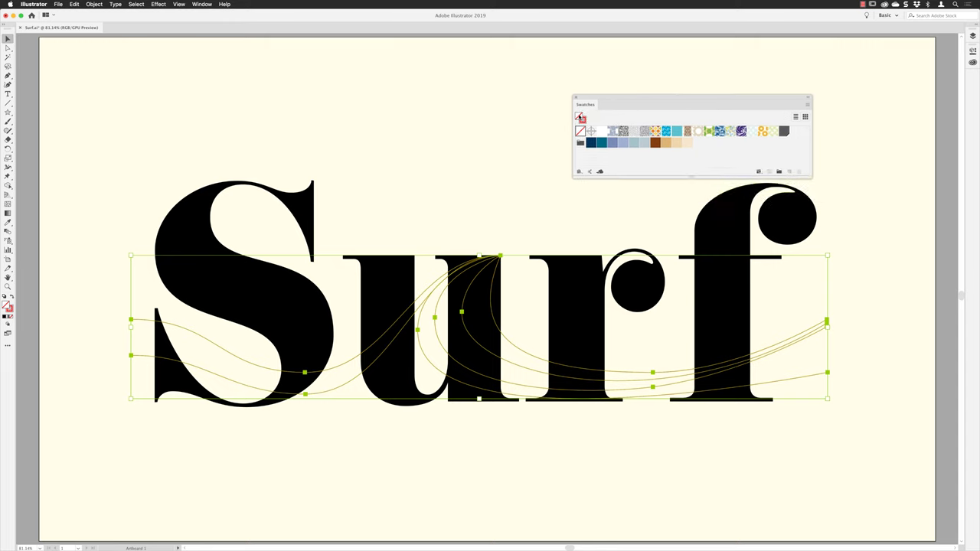
Step: Set the stroke of the selected wave lines to None, keeping the swatches clear of the lettering
{"action": "left_click", "coordinate": [582, 120]}
{"action": "left_click", "coordinate": [581, 132]}
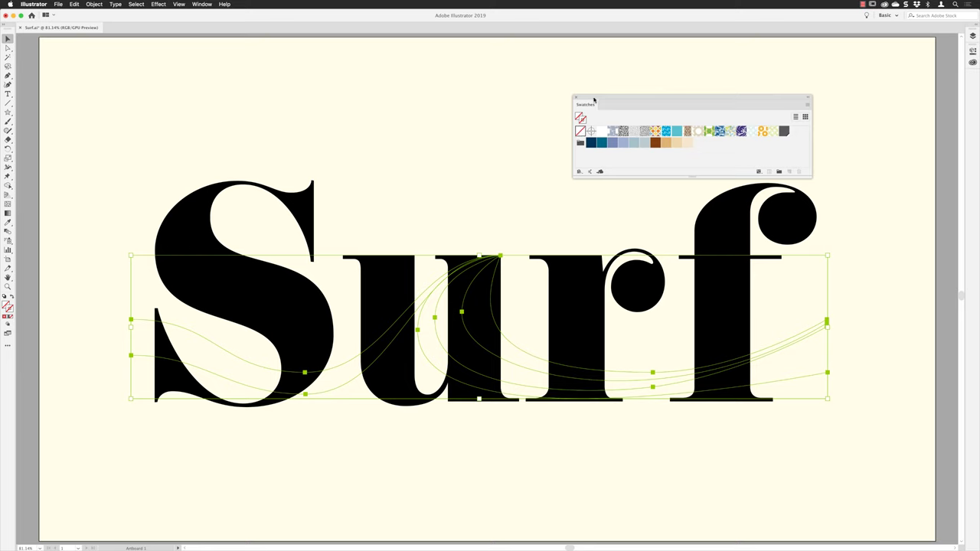
{"action": "left_click_drag", "start_coordinate": [594, 97], "coordinate": [641, 72]}
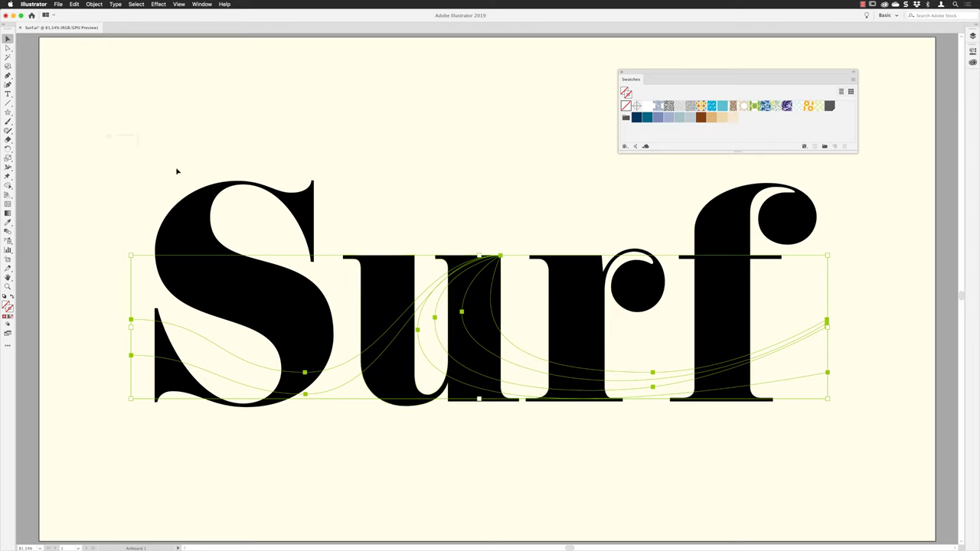
Step: Select all four letters together with the wave lines and look up the Live Paint Make command
{"action": "left_click_drag", "start_coordinate": [176, 171], "coordinate": [829, 443]}
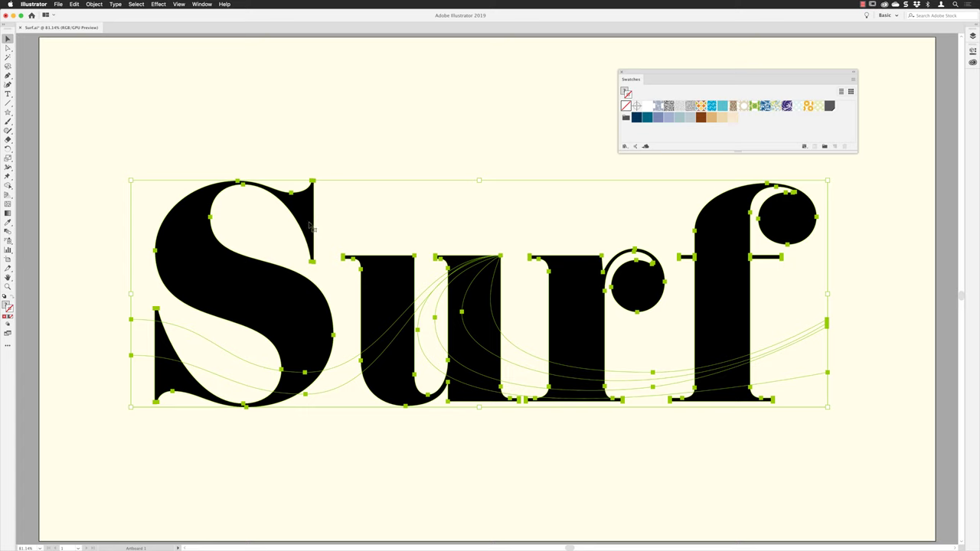
{"action": "left_click", "coordinate": [95, 3]}
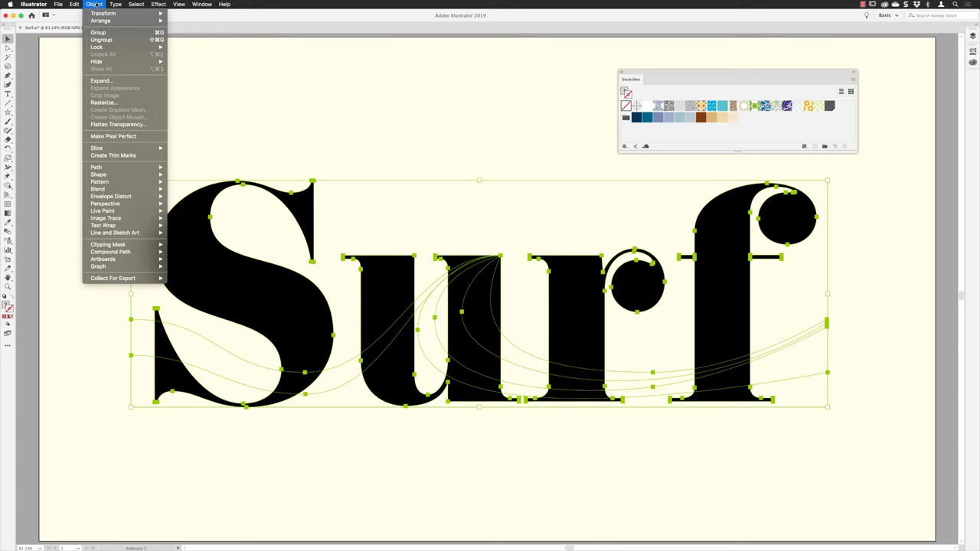
{"action": "mouse_move", "coordinate": [111, 210]}
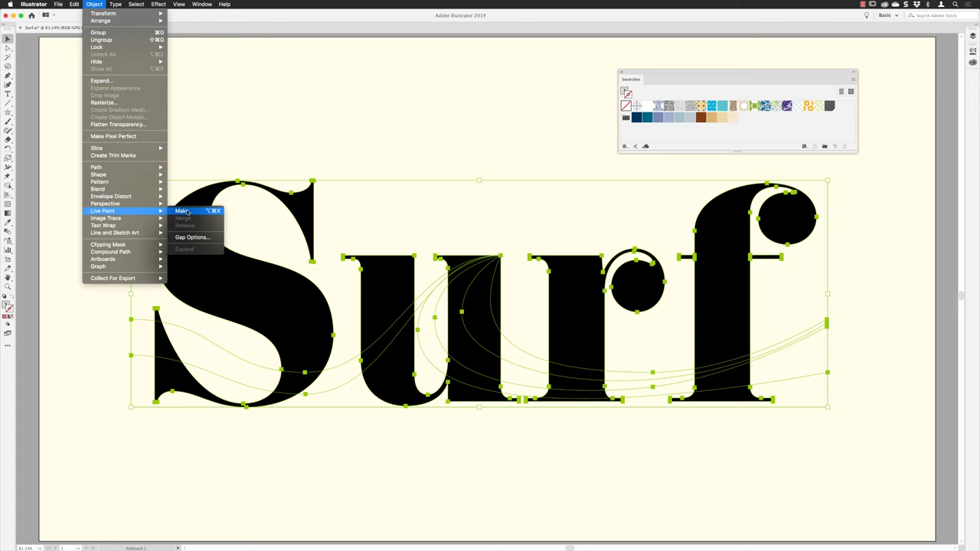
{"action": "left_click", "coordinate": [94, 5]}
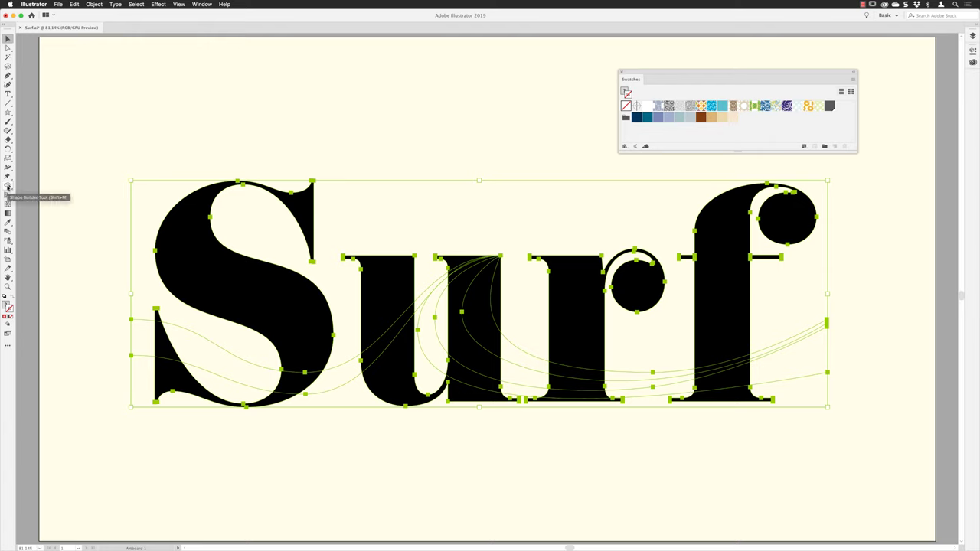
Step: Activate the Live Paint Bucket for the selected artwork and load the pale blue-gray swatch from the color group
{"action": "left_click", "coordinate": [8, 187]}
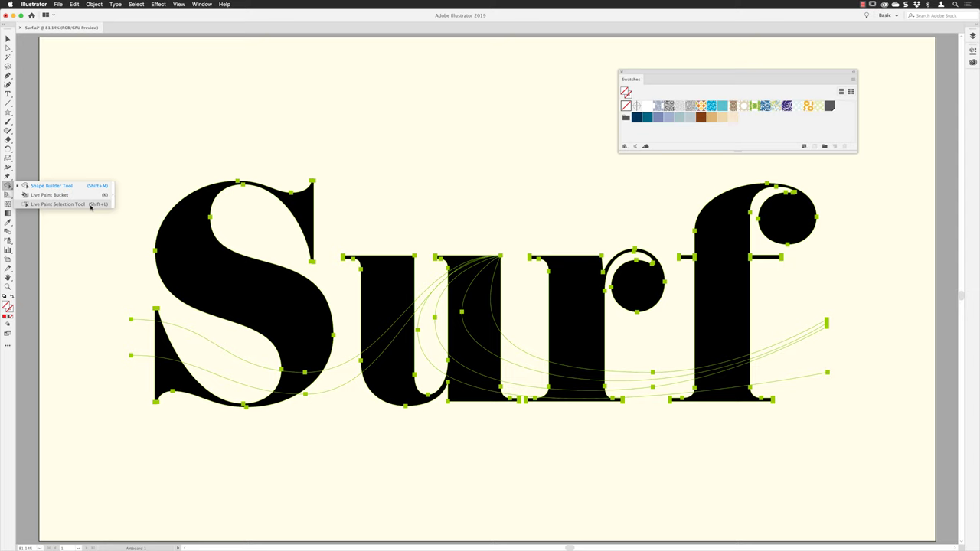
{"action": "left_click", "coordinate": [46, 196]}
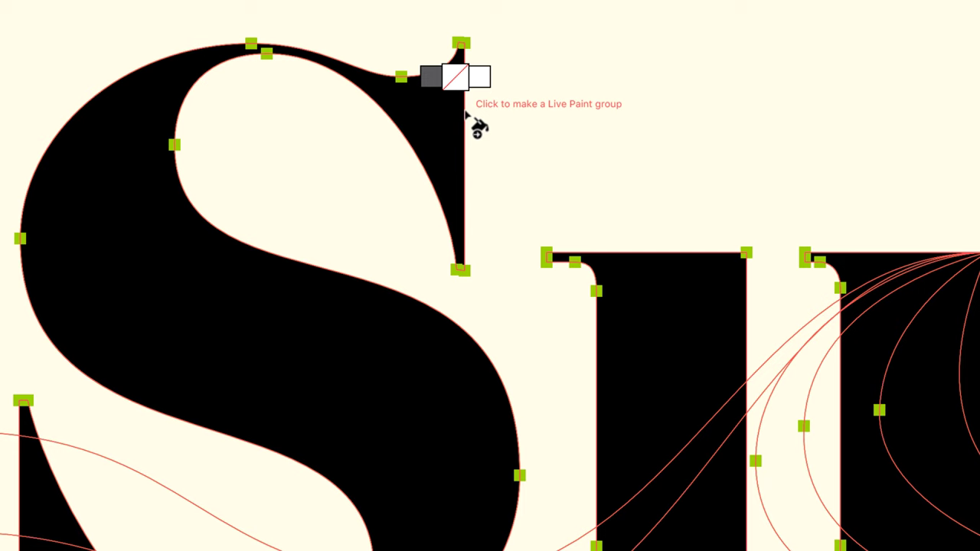
{"action": "left_click", "coordinate": [465, 116]}
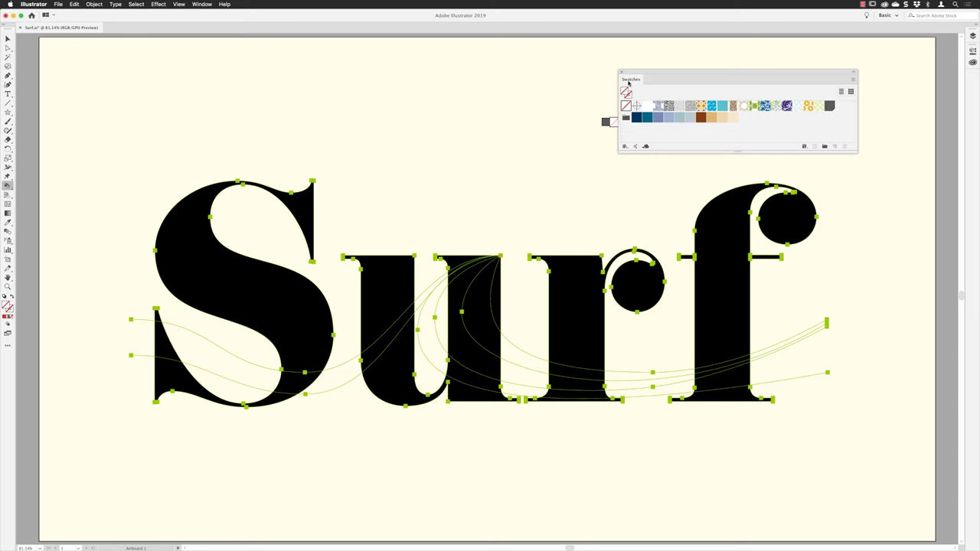
{"action": "left_click", "coordinate": [689, 118]}
{"action": "left_click_drag", "start_coordinate": [689, 120], "coordinate": [521, 151]}
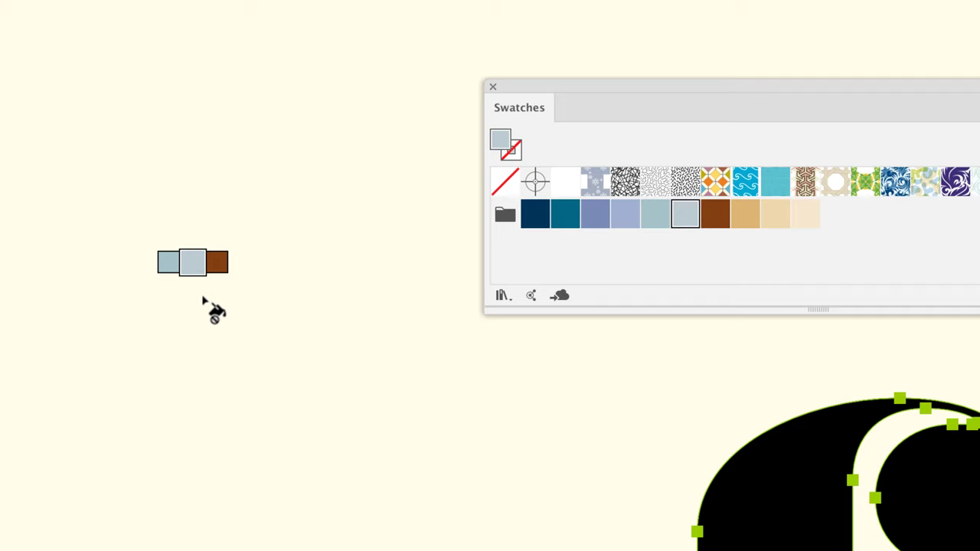
Step: Cycle the Live Paint Bucket through neighboring blue and tan swatches of the color group, returning to pale blue-gray
{"action": "key", "text": "Left"}
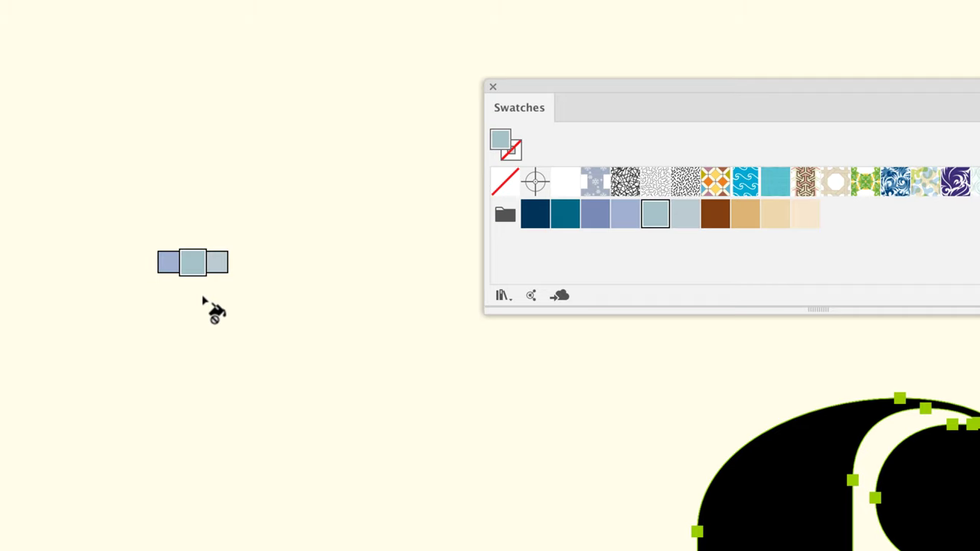
{"action": "key", "text": "Left"}
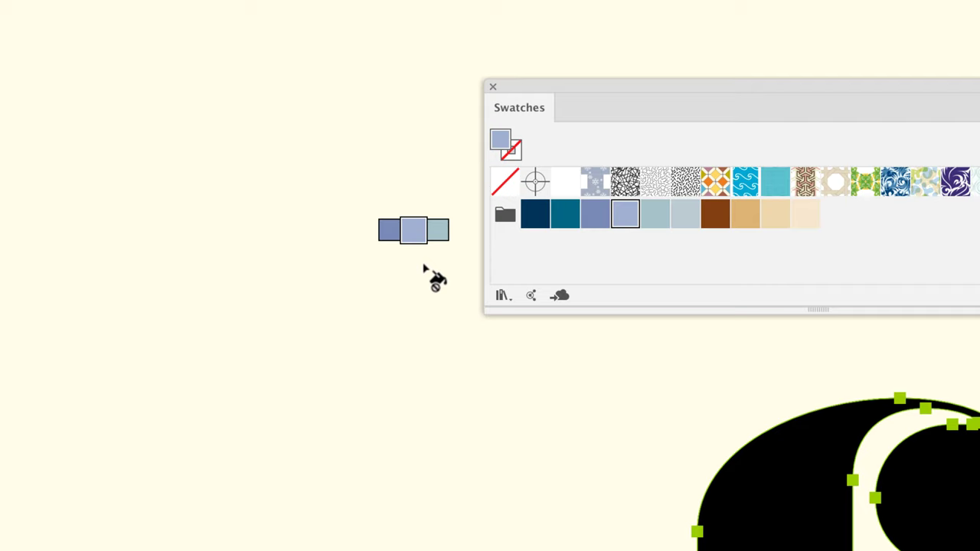
{"action": "key", "text": "Right"}
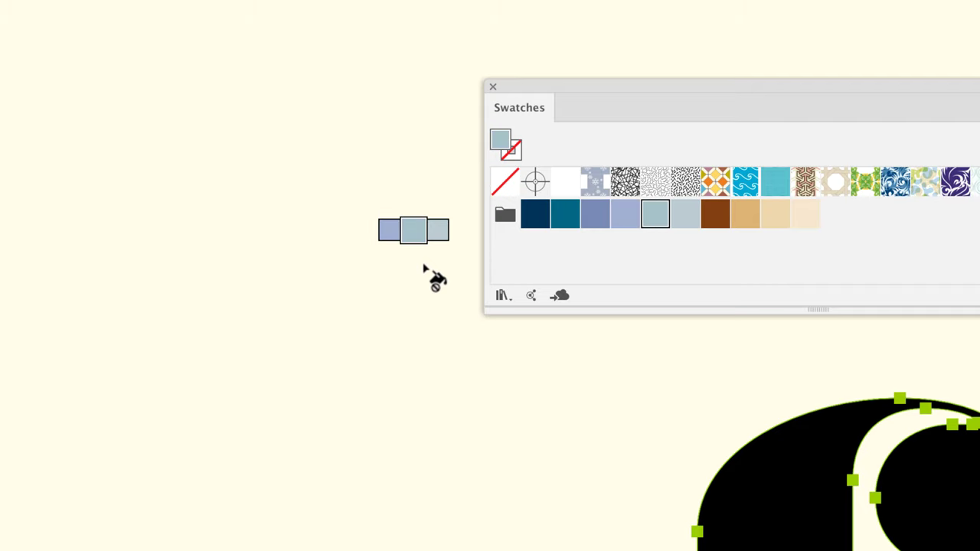
{"action": "key", "text": "Right"}
{"action": "key", "text": "Right"}
{"action": "key", "text": "Right"}
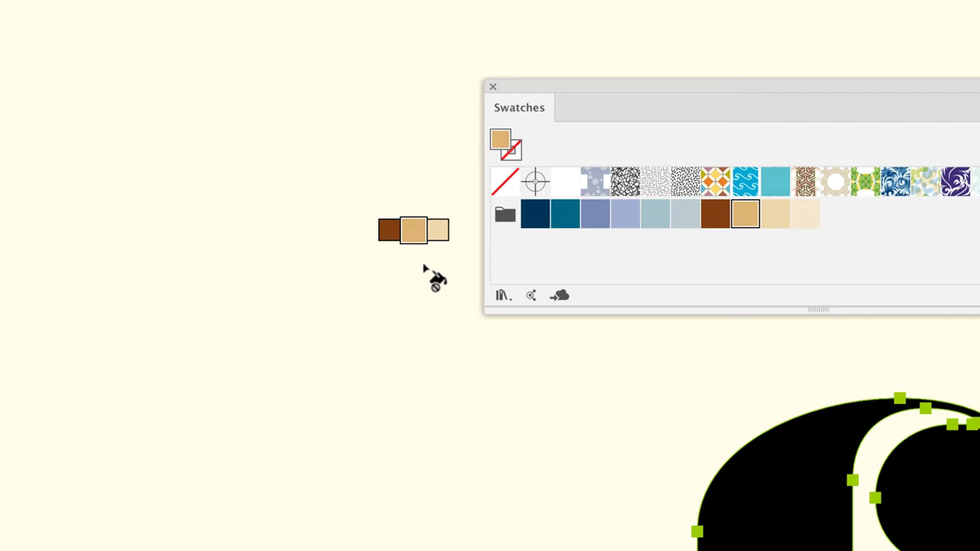
{"action": "key", "text": "Right"}
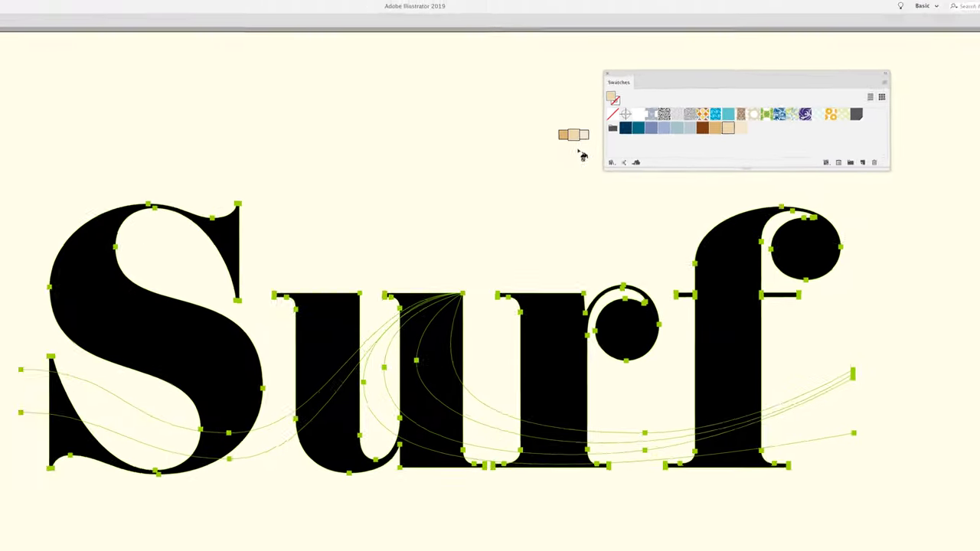
{"action": "key", "text": "Left"}
{"action": "key", "text": "Left"}
{"action": "key", "text": "Left"}
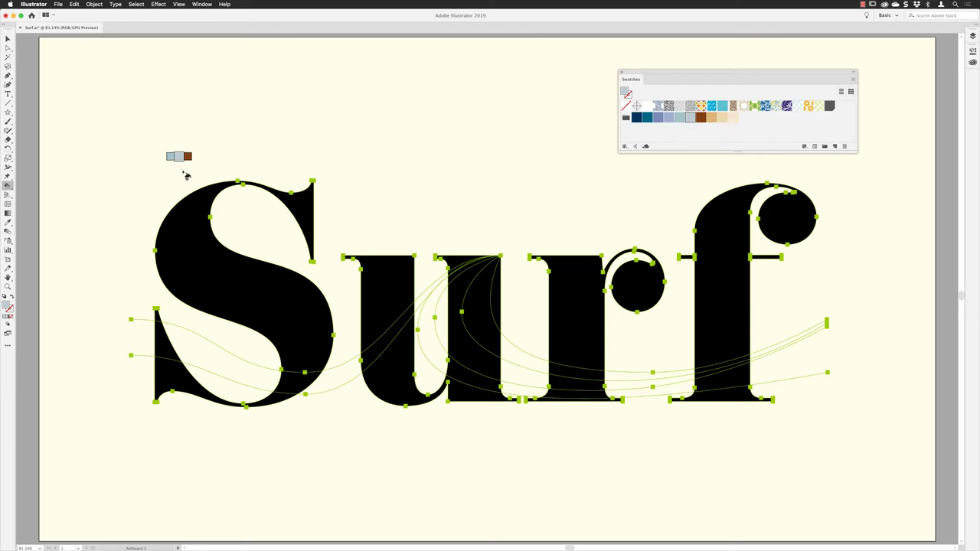
Step: Fill the letter areas above the waves with pale blue-gray, including the u's stem edge and the tip of the S's lower serif
{"action": "left_click", "coordinate": [198, 236]}
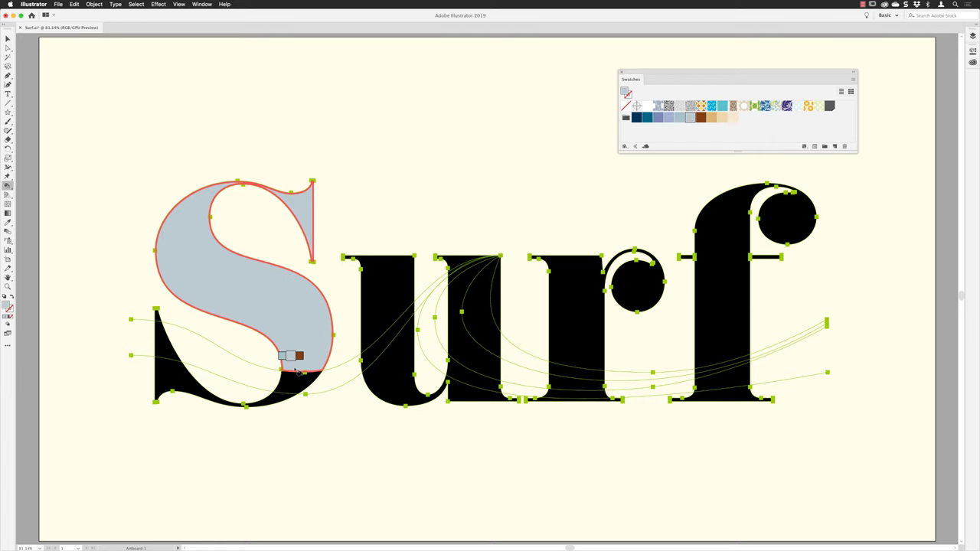
{"action": "left_click", "coordinate": [401, 289]}
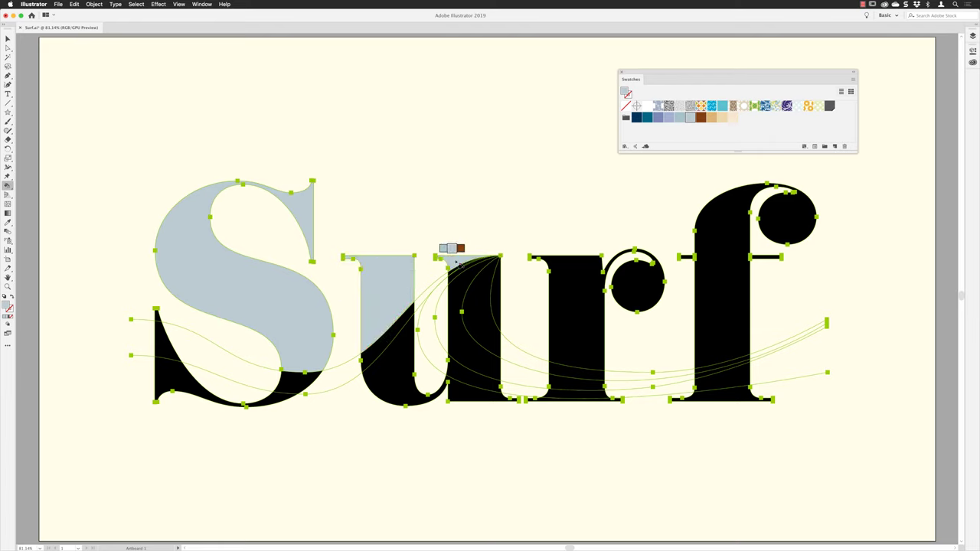
{"action": "left_click", "coordinate": [568, 283]}
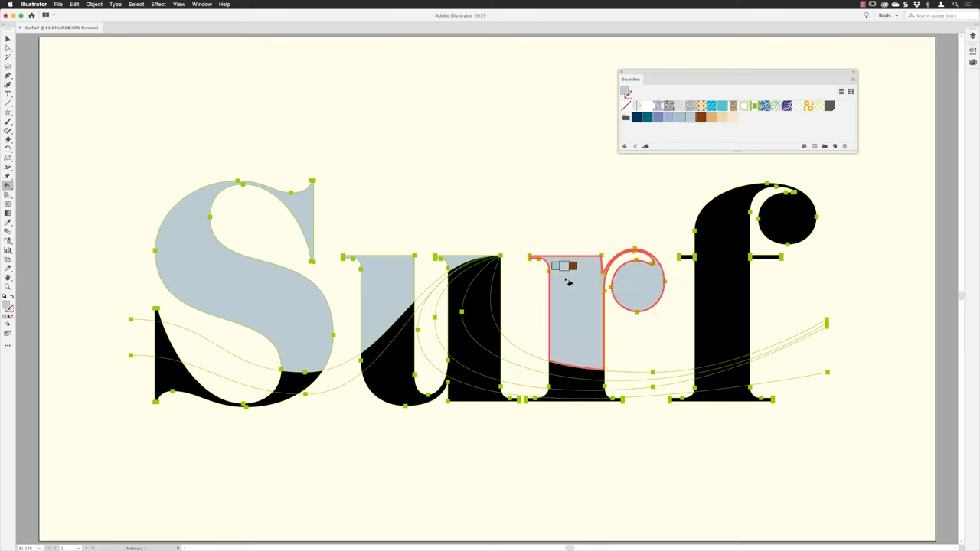
{"action": "left_click", "coordinate": [721, 258]}
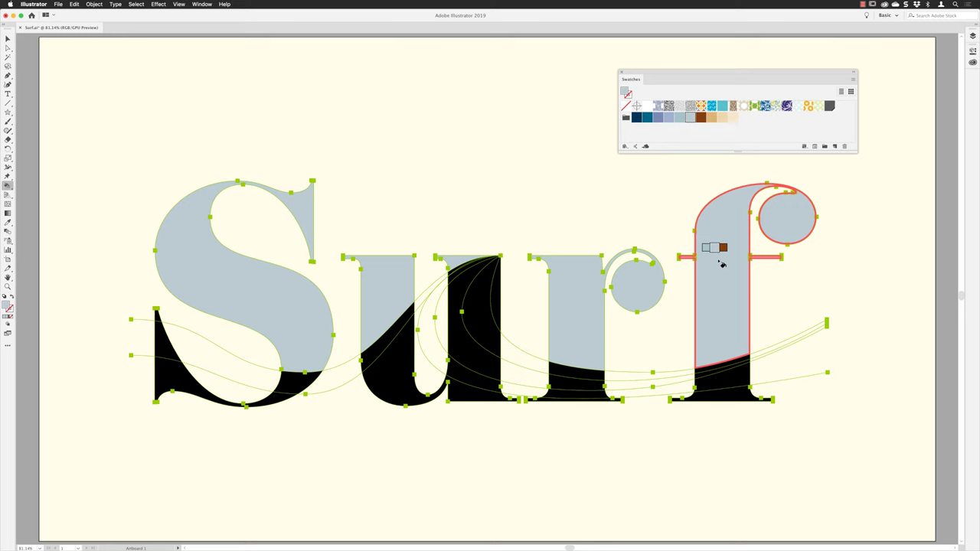
{"action": "left_click", "coordinate": [495, 285]}
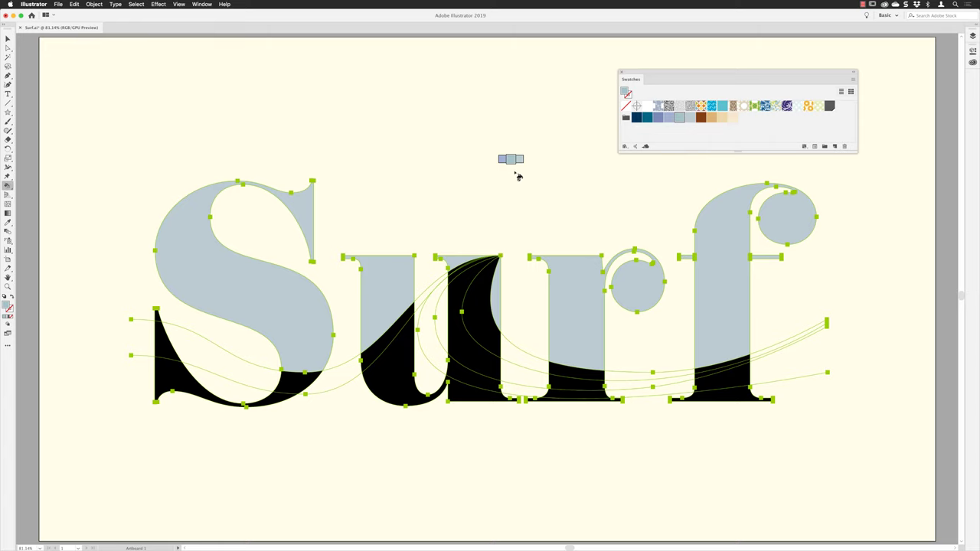
{"action": "left_click_drag", "start_coordinate": [518, 177], "coordinate": [197, 324]}
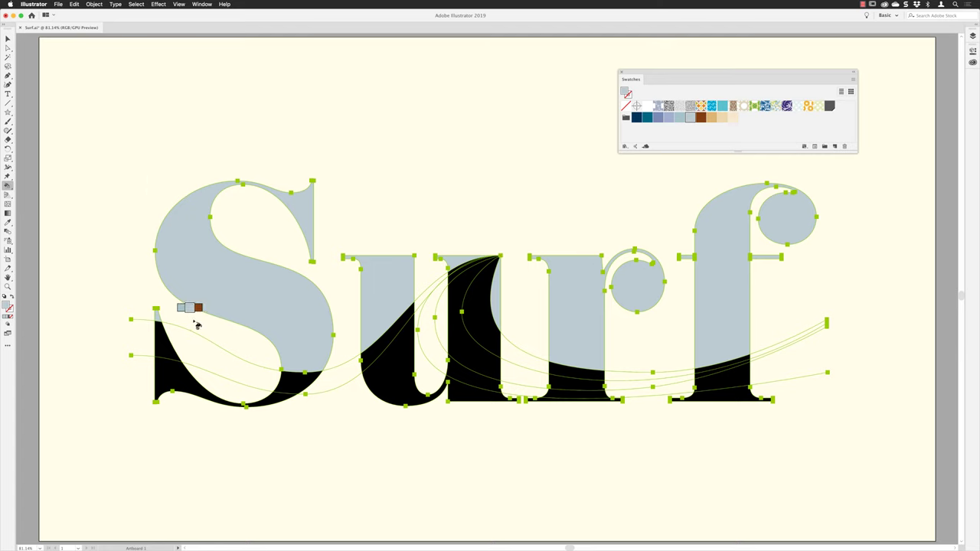
Step: Fill the band between the two upper wave lines in the S and the u's first stem with light periwinkle
{"action": "key", "text": "Left"}
{"action": "key", "text": "Left"}
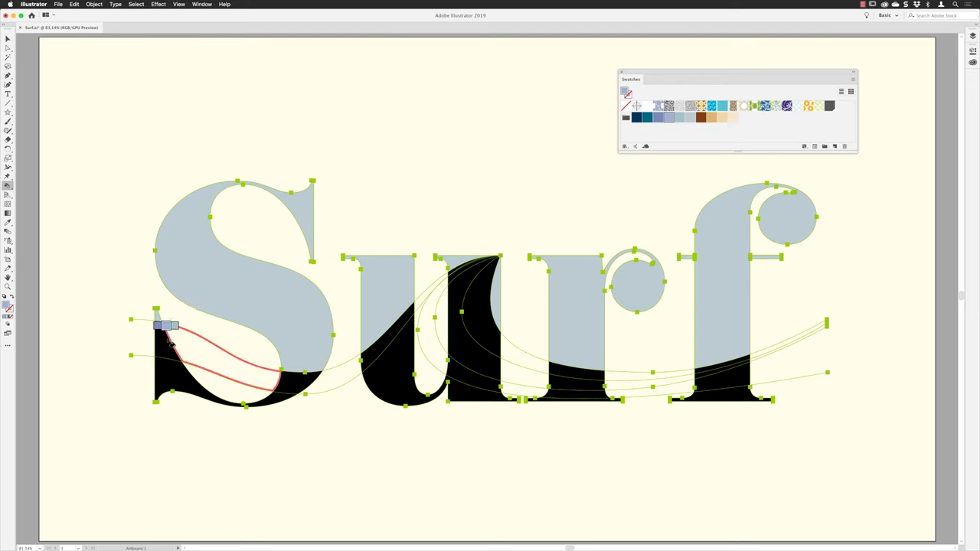
{"action": "left_click", "coordinate": [167, 343]}
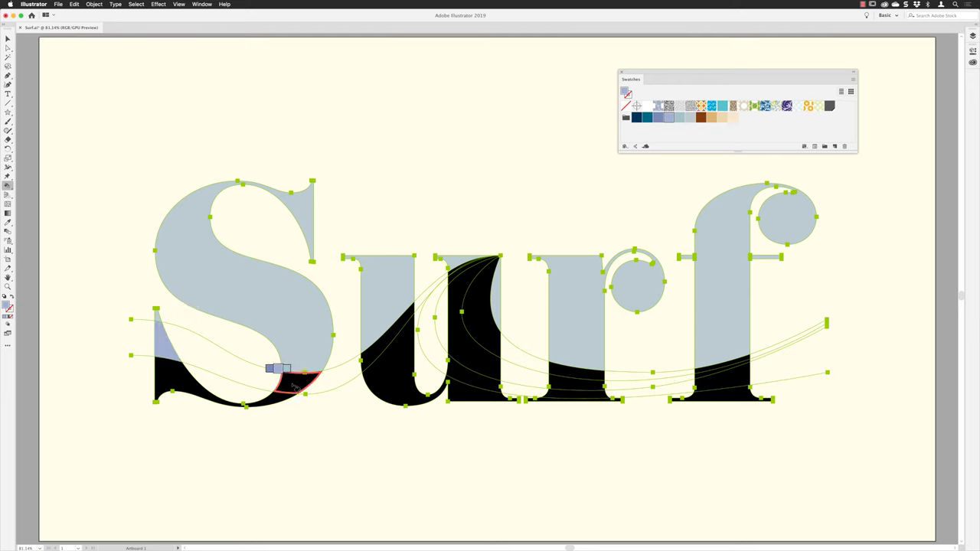
{"action": "left_click", "coordinate": [291, 375]}
{"action": "left_click", "coordinate": [375, 356]}
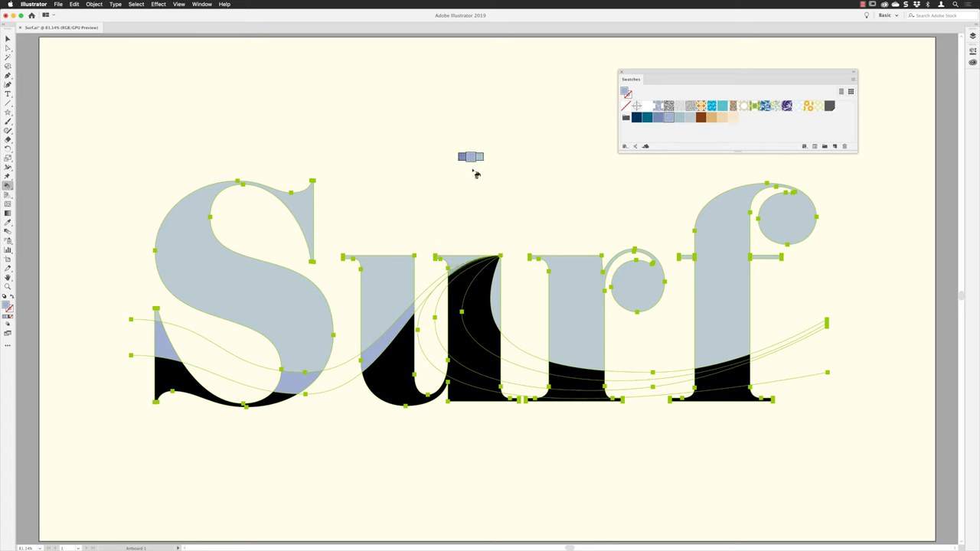
Step: Recolor the wave band in the S's lower serif with the dark teal swatch
{"action": "key", "text": "Left"}
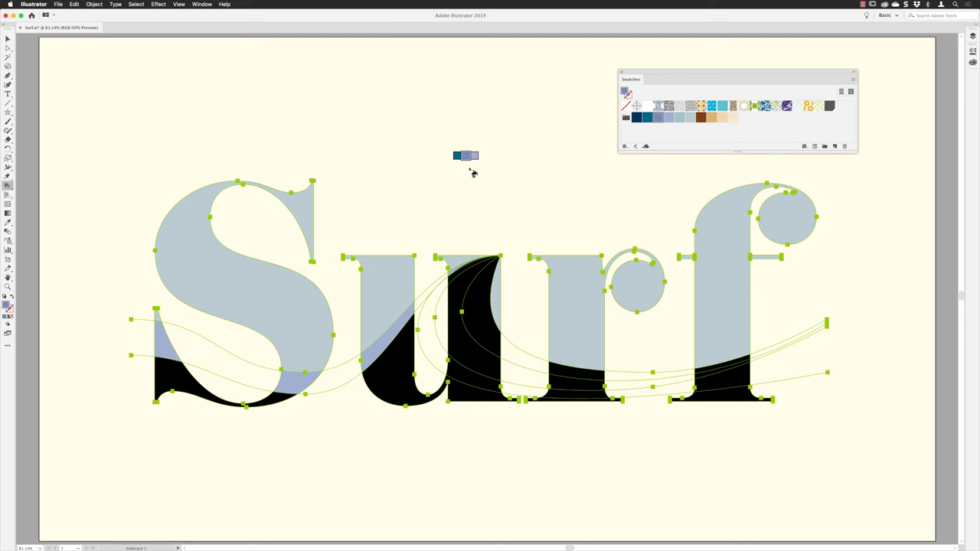
{"action": "key", "text": "Left"}
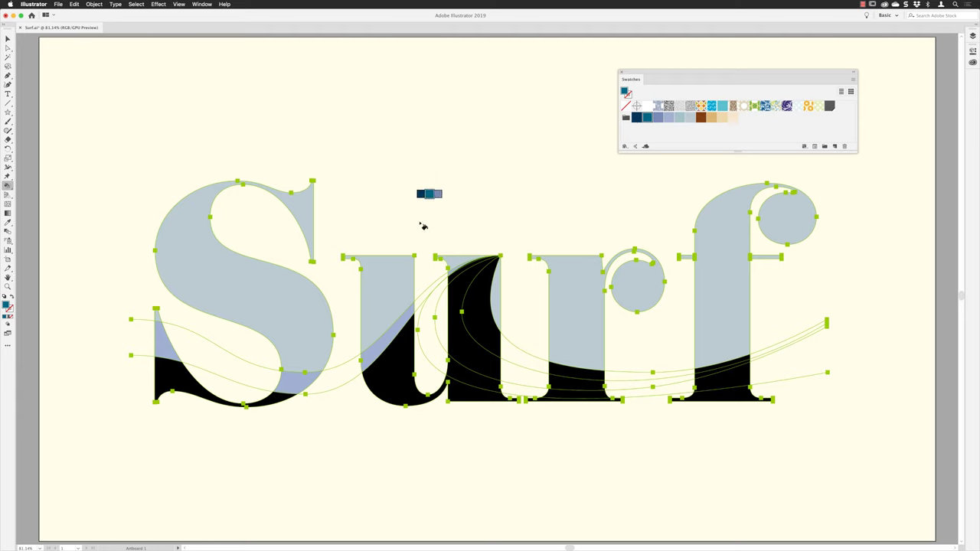
{"action": "left_click", "coordinate": [167, 349]}
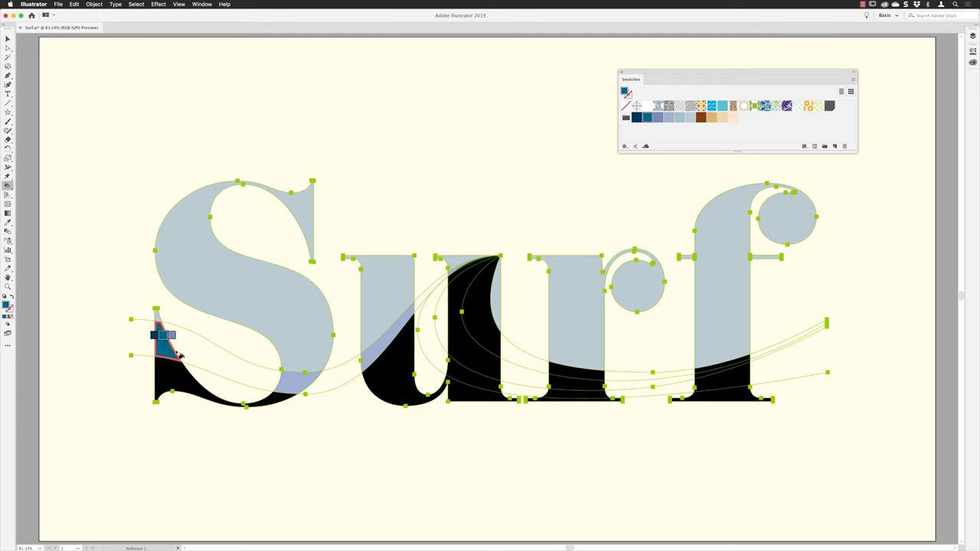
Step: Fill the rest of the upper wave band with dark teal in the S's bowl, the u's first stem and the crest of the second
{"action": "left_click", "coordinate": [301, 383]}
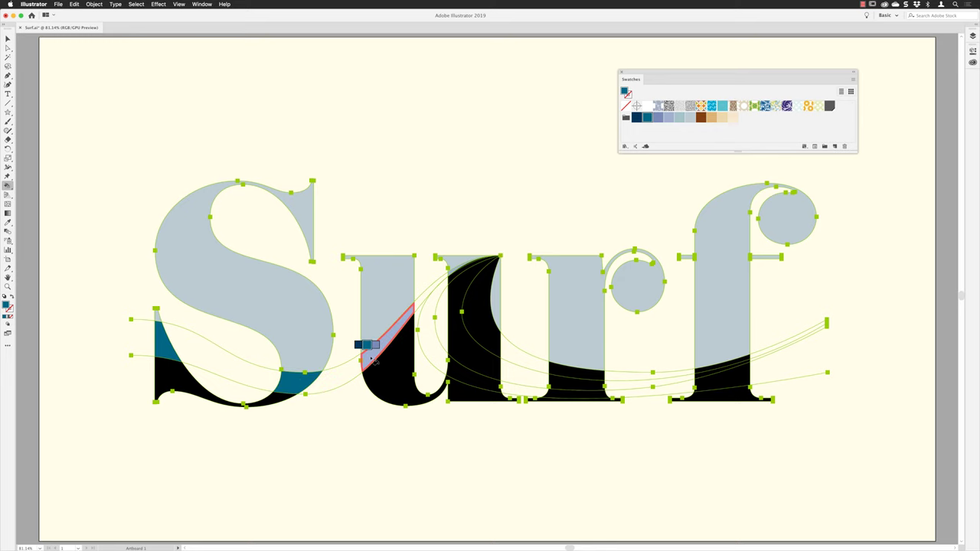
{"action": "left_click", "coordinate": [366, 346]}
{"action": "left_click", "coordinate": [461, 276]}
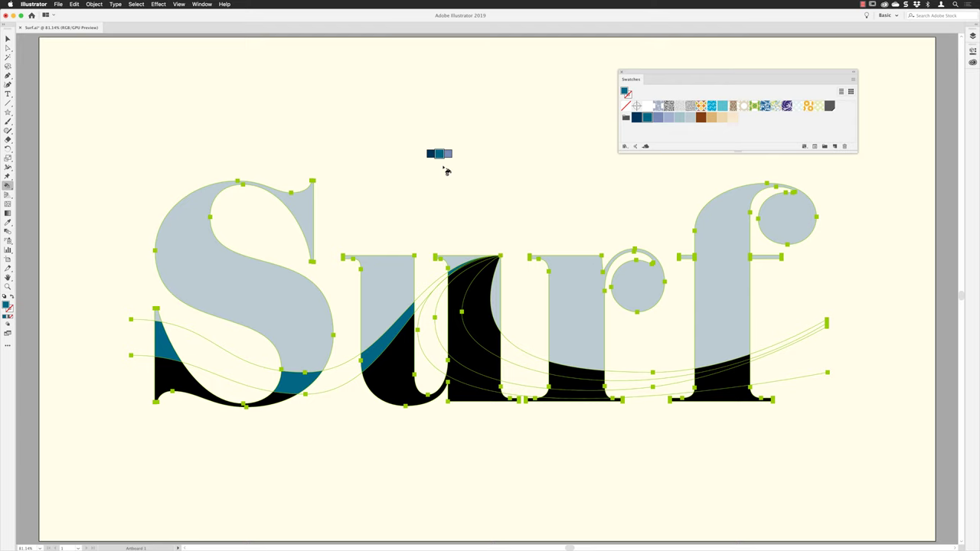
Step: Fill the inner wave curve across the u, r and f with light periwinkle and the band beneath it with dark navy
{"action": "mouse_move", "coordinate": [470, 284]}
{"action": "left_mouse_down"}
{"action": "mouse_move", "coordinate": [571, 377]}
{"action": "mouse_move", "coordinate": [704, 356]}
{"action": "left_mouse_up"}
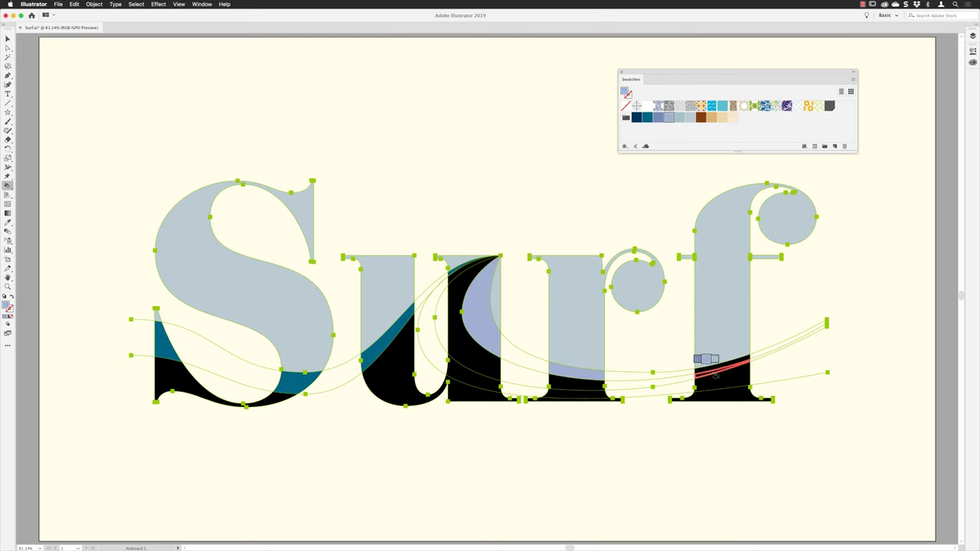
{"action": "key", "text": "Left"}
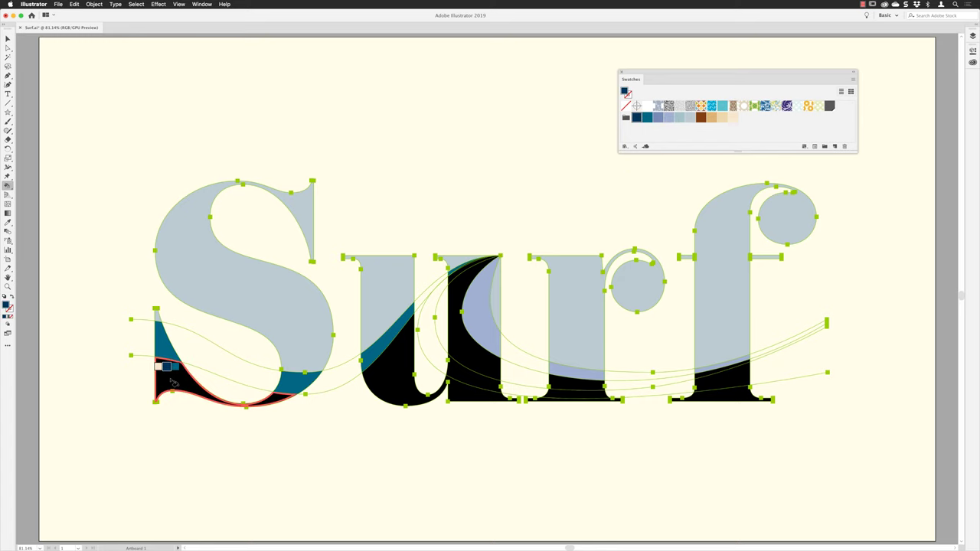
{"action": "left_click", "coordinate": [453, 322]}
Step: Fill the lowest regions and base serifs of all four letters with the dark brown swatch
{"action": "left_click", "coordinate": [701, 117]}
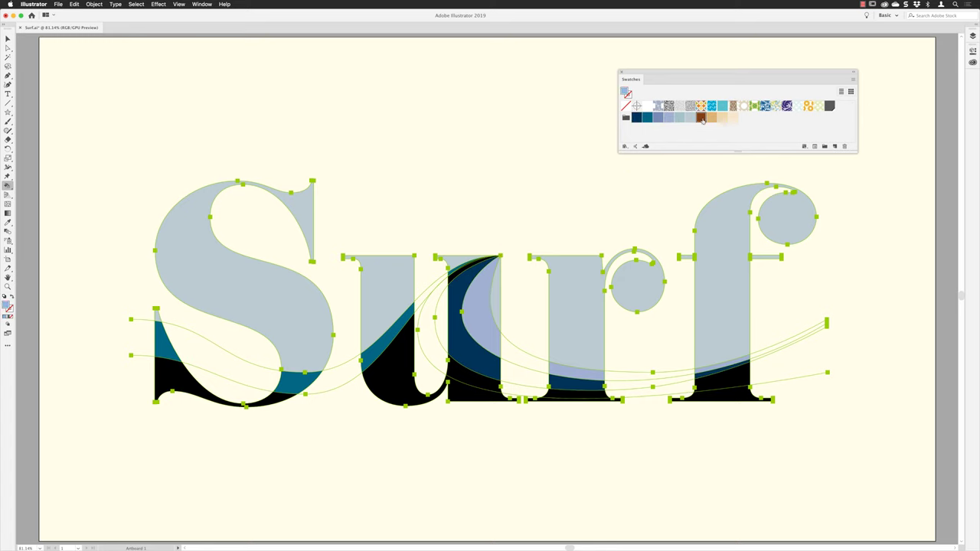
{"action": "left_click", "coordinate": [165, 375]}
{"action": "left_click", "coordinate": [391, 387]}
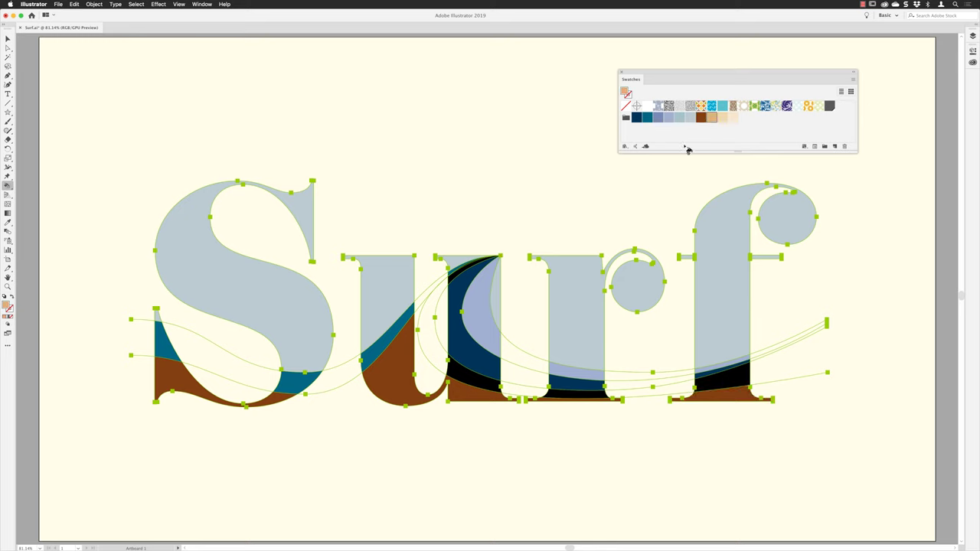
Step: Fill the remaining black band above the brown base of the u, r and f with the light sand swatch
{"action": "left_click", "coordinate": [722, 117]}
{"action": "left_click", "coordinate": [474, 379]}
{"action": "left_click", "coordinate": [574, 393]}
{"action": "left_click", "coordinate": [651, 395]}
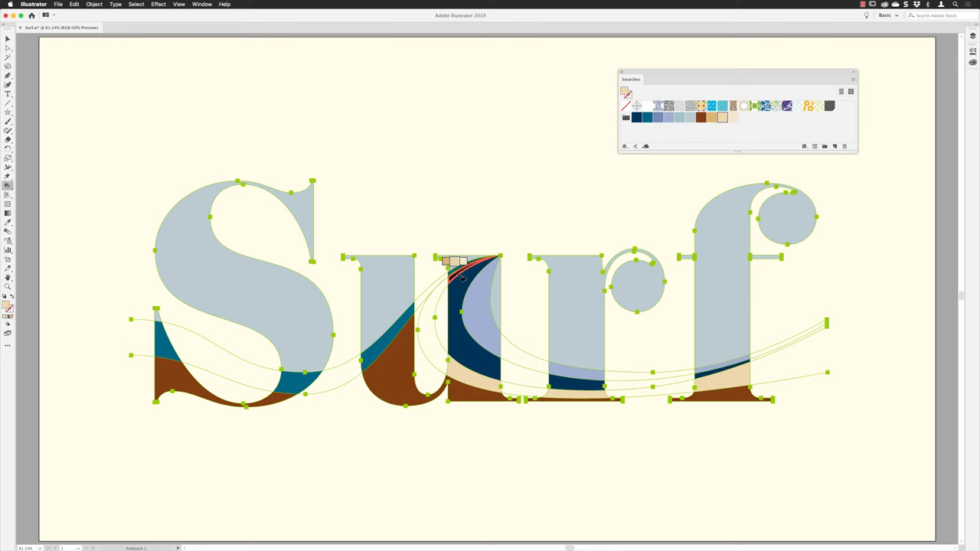
Step: Cycle to the medium periwinkle swatch and fill the thin black band at the crest of the u's second stem
{"action": "key", "text": "Left"}
{"action": "key", "text": "Left"}
{"action": "key", "text": "Left"}
{"action": "key", "text": "Left"}
{"action": "key", "text": "Left"}
{"action": "key", "text": "Left"}
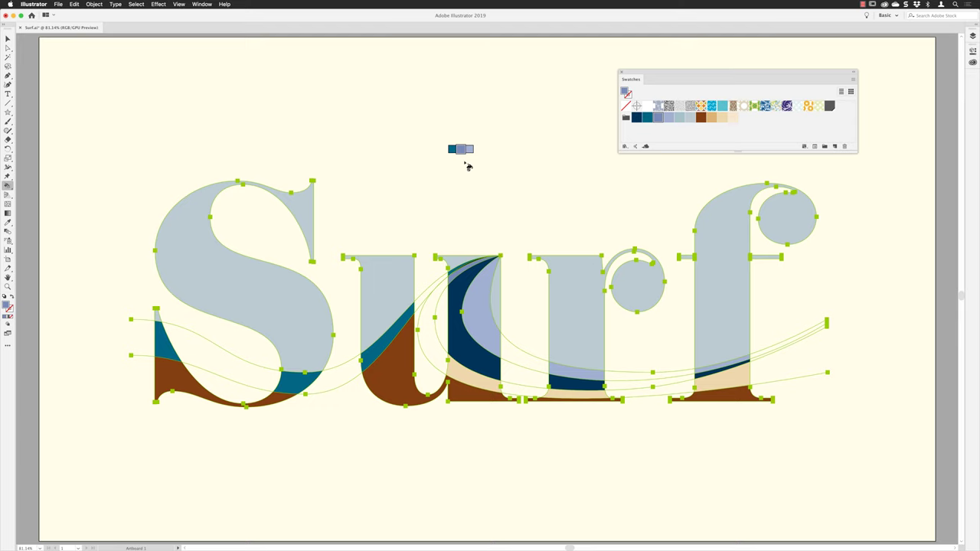
{"action": "left_click_drag", "start_coordinate": [467, 166], "coordinate": [514, 162]}
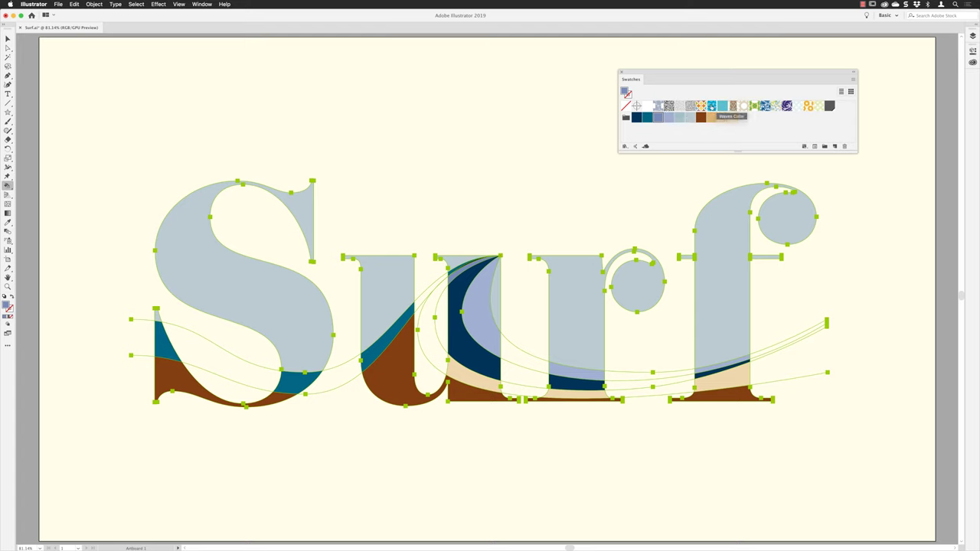
Step: Check the available pattern swatch libraries and fill the letter areas above the waves with the Waves Color pattern
{"action": "left_click", "coordinate": [711, 106]}
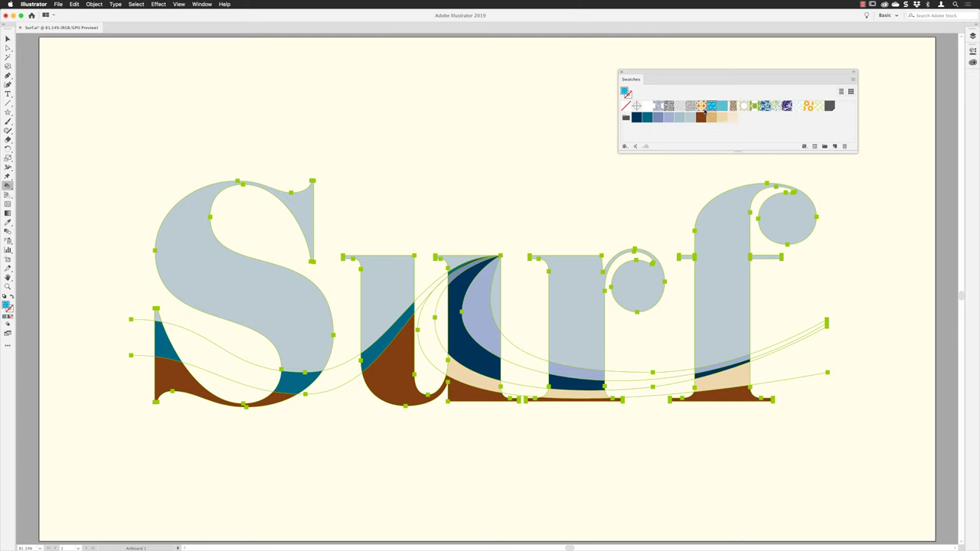
{"action": "left_click", "coordinate": [624, 147]}
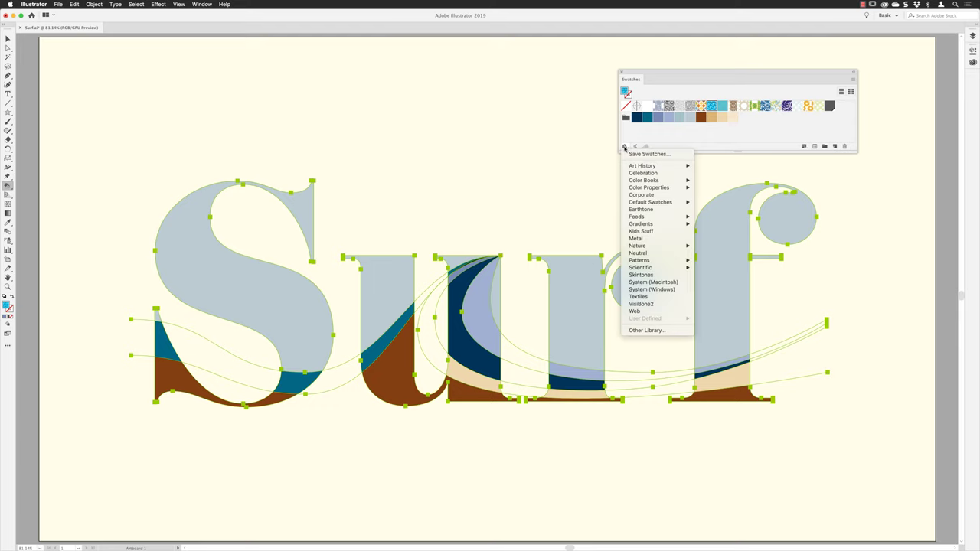
{"action": "mouse_move", "coordinate": [648, 261]}
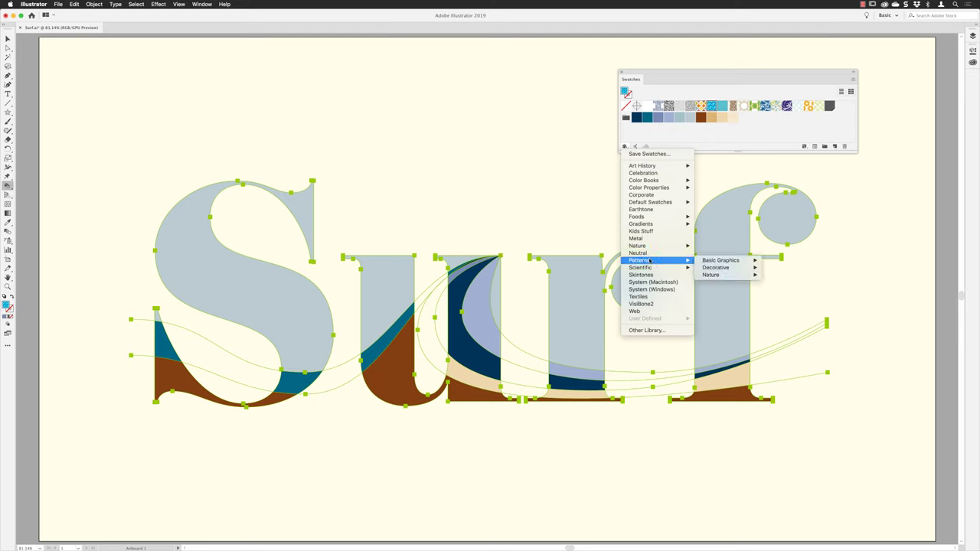
{"action": "mouse_move", "coordinate": [714, 261]}
{"action": "mouse_move", "coordinate": [714, 269]}
{"action": "left_click_drag", "start_coordinate": [711, 117], "coordinate": [665, 197]}
Step: Cycle the Live Paint Bucket through neighboring swatches and color groups, and fill the f's upper area with dark navy
{"action": "key", "text": "Right"}
{"action": "key", "text": "Right"}
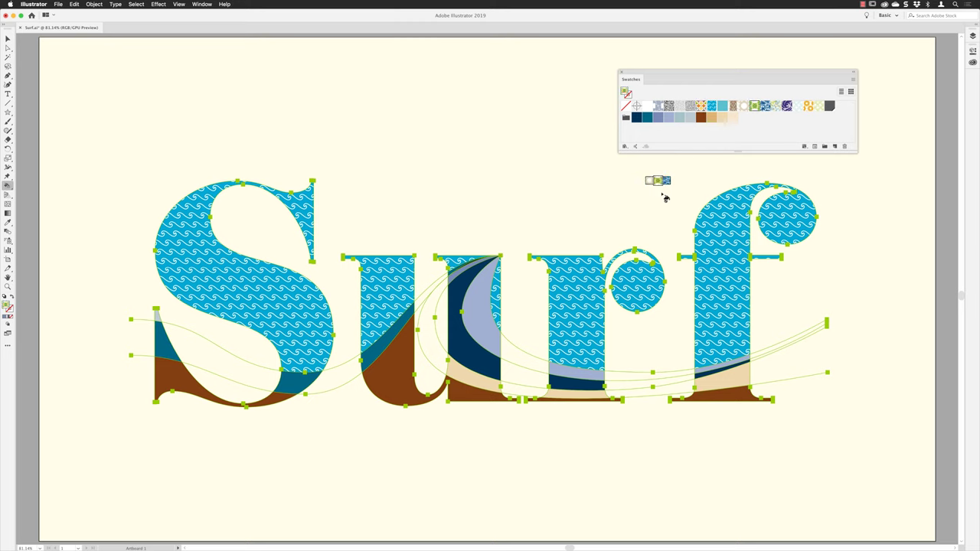
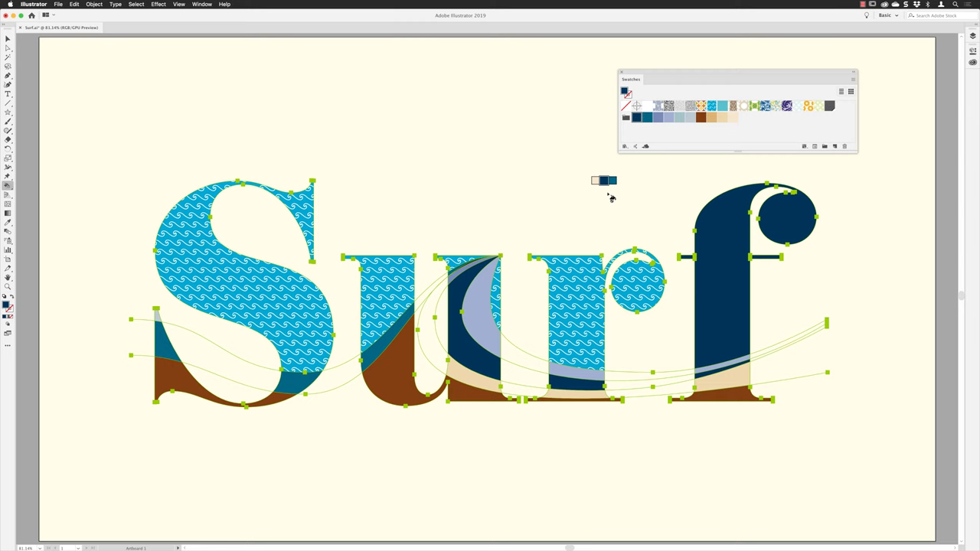
{"action": "key", "text": "Up"}
{"action": "key", "text": "Down"}
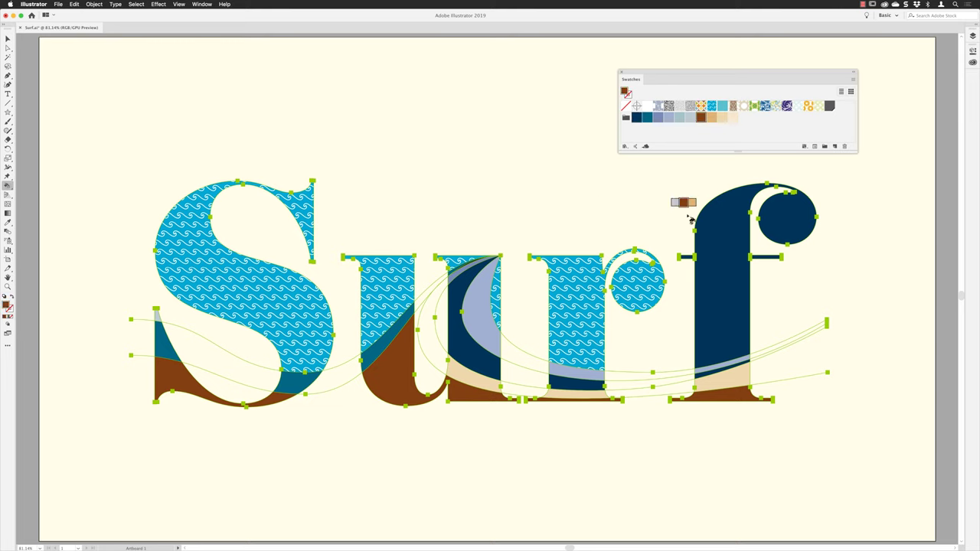
Step: Set the stroke weight to 7 pt and paint a red stroke around the f's upper edges with the Live Paint Bucket
{"action": "left_click", "coordinate": [201, 4]}
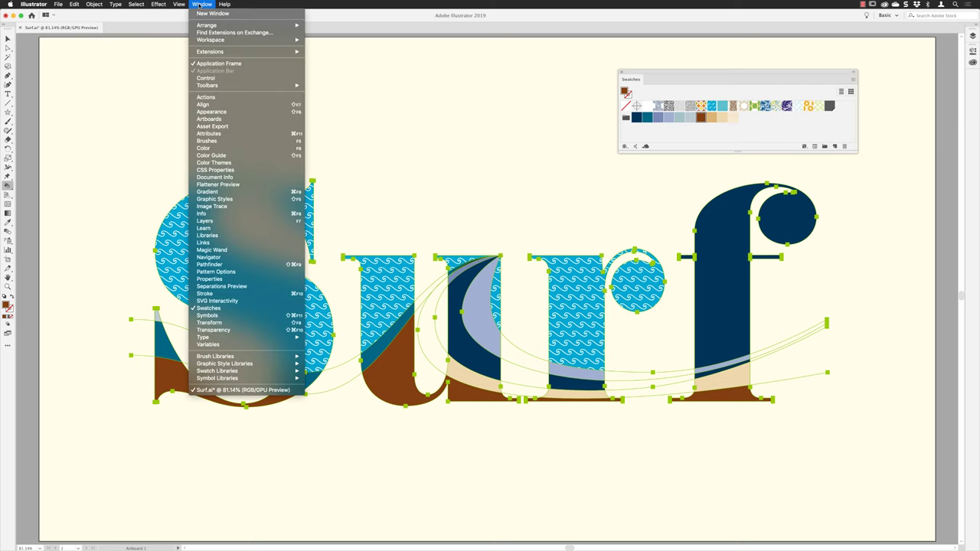
{"action": "left_click", "coordinate": [245, 297]}
{"action": "mouse_move", "coordinate": [85, 165]}
{"action": "left_mouse_down"}
{"action": "mouse_move", "coordinate": [397, 195]}
{"action": "mouse_move", "coordinate": [568, 193]}
{"action": "left_mouse_up"}
{"action": "left_click", "coordinate": [599, 198]}
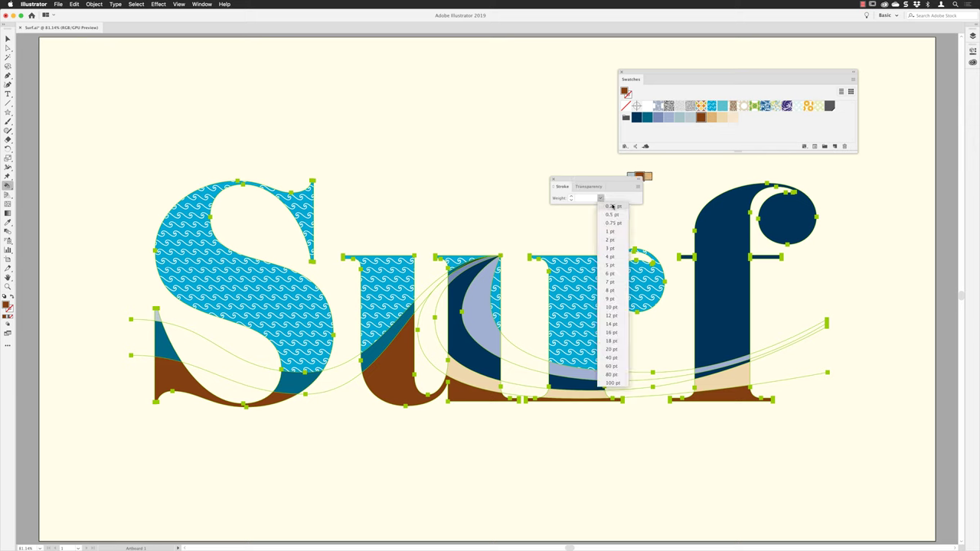
{"action": "left_click", "coordinate": [612, 285]}
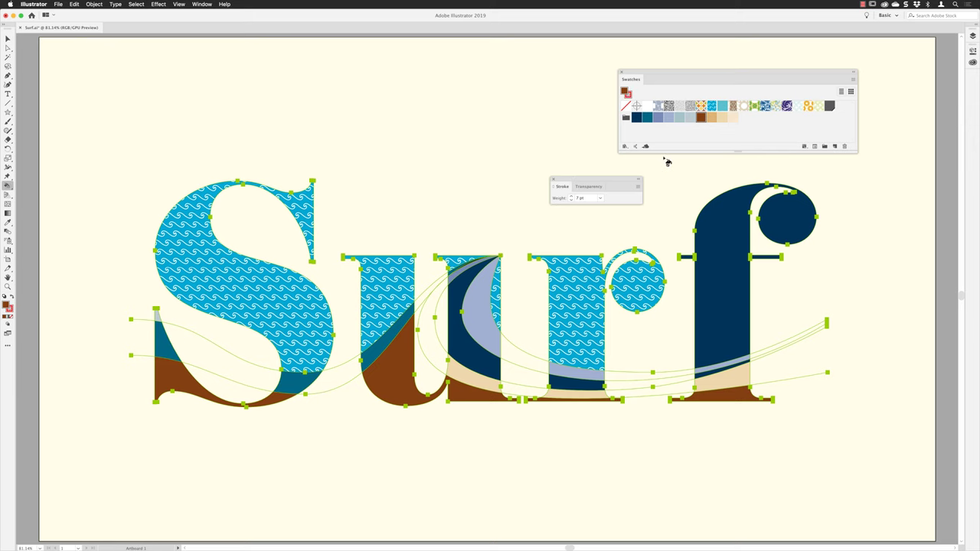
{"action": "left_click_drag", "start_coordinate": [666, 162], "coordinate": [706, 196]}
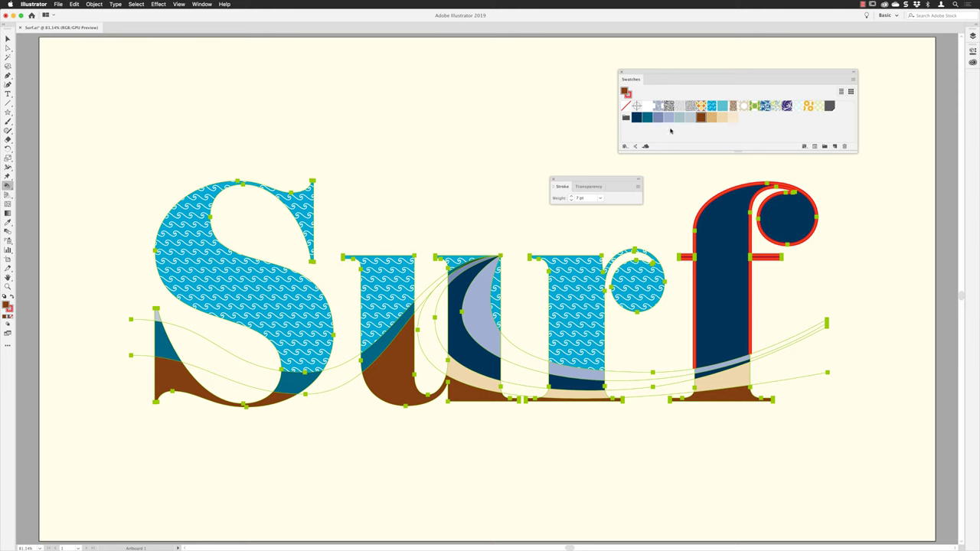
Step: Repaint the f's edge strokes with light periwinkle and reduce their weight to 4 pt
{"action": "left_click", "coordinate": [628, 95]}
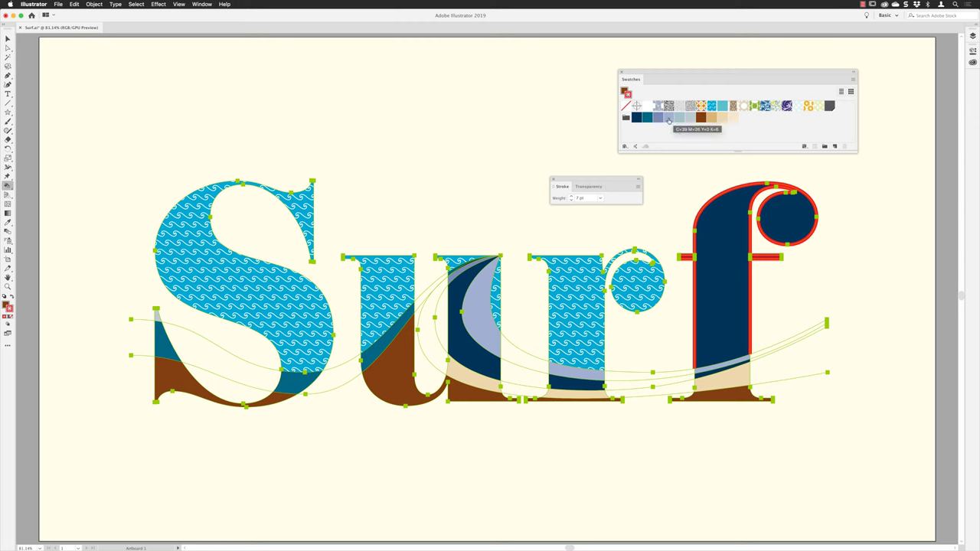
{"action": "mouse_move", "coordinate": [668, 120]}
{"action": "left_mouse_down"}
{"action": "mouse_move", "coordinate": [706, 164]}
{"action": "mouse_move", "coordinate": [711, 195]}
{"action": "left_mouse_up"}
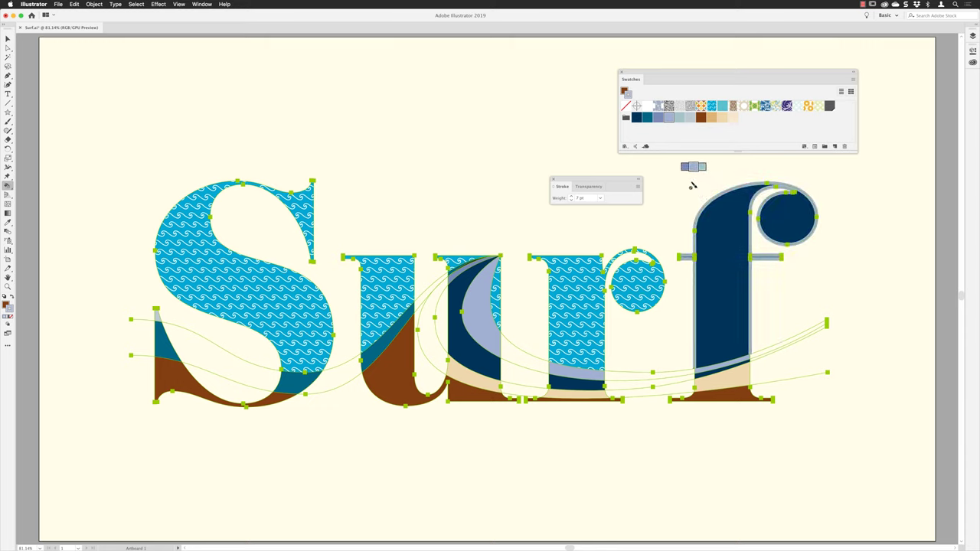
{"action": "left_click", "coordinate": [570, 201]}
{"action": "left_click", "coordinate": [571, 200]}
{"action": "left_click", "coordinate": [571, 201]}
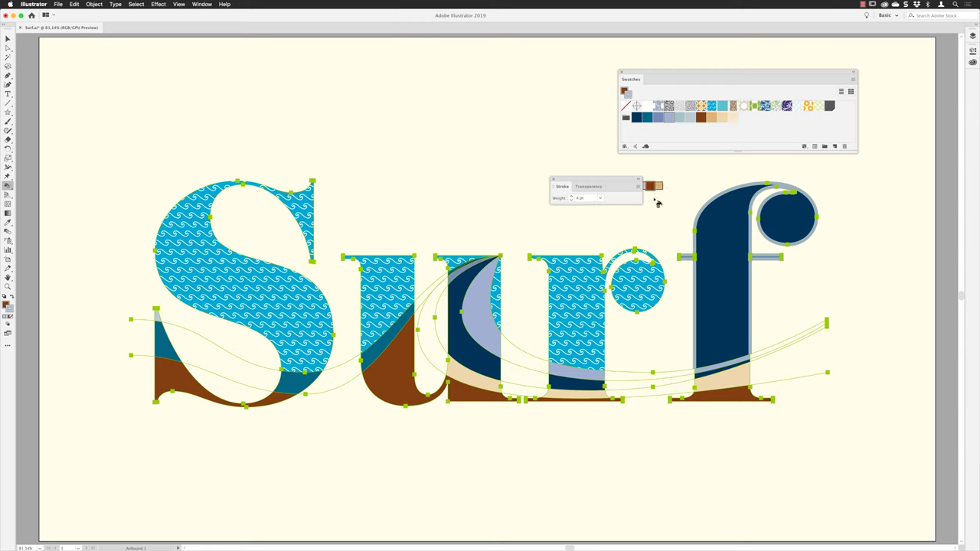
{"action": "left_click", "coordinate": [712, 197]}
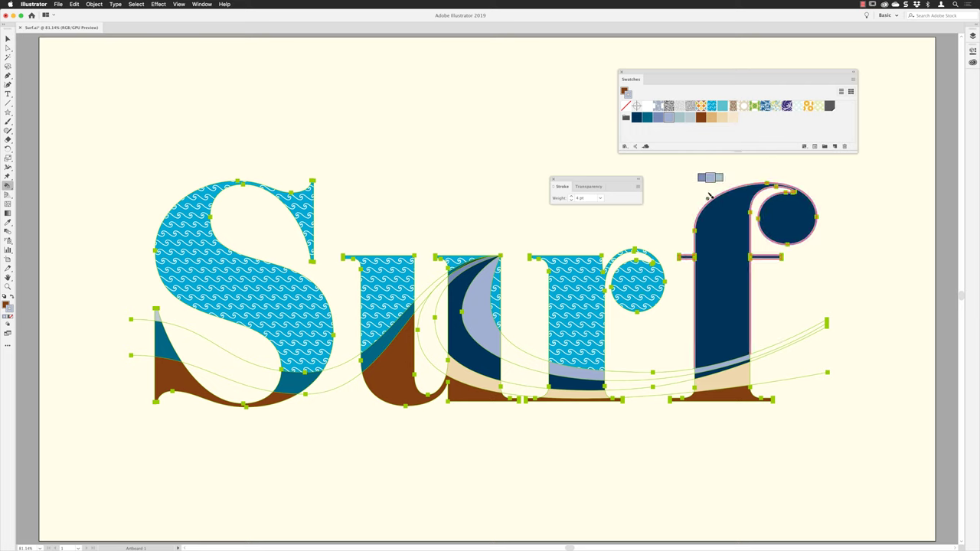
Step: Set the stroke to None and remove the painted strokes from the f's edges
{"action": "key", "text": "Right"}
{"action": "key", "text": "Right"}
{"action": "key", "text": "Right"}
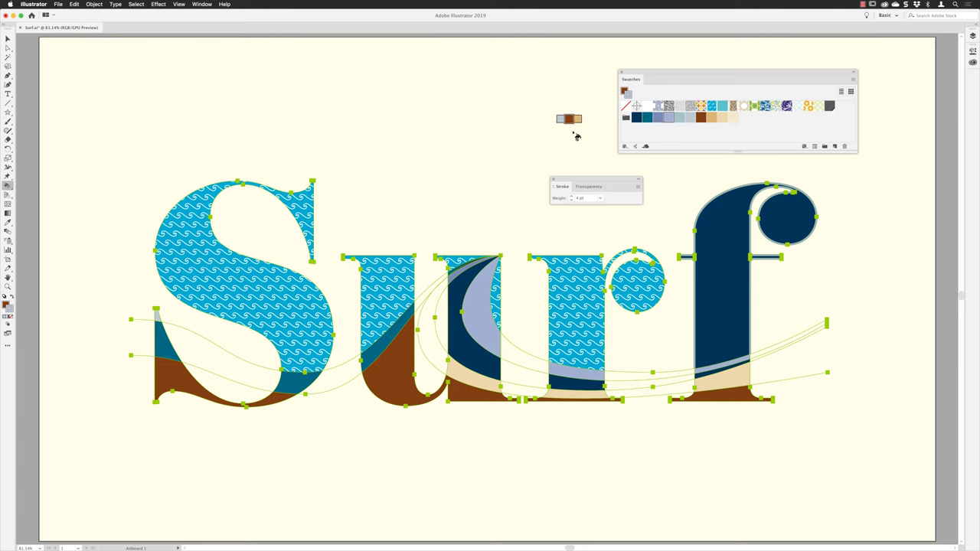
{"action": "left_click", "coordinate": [626, 105]}
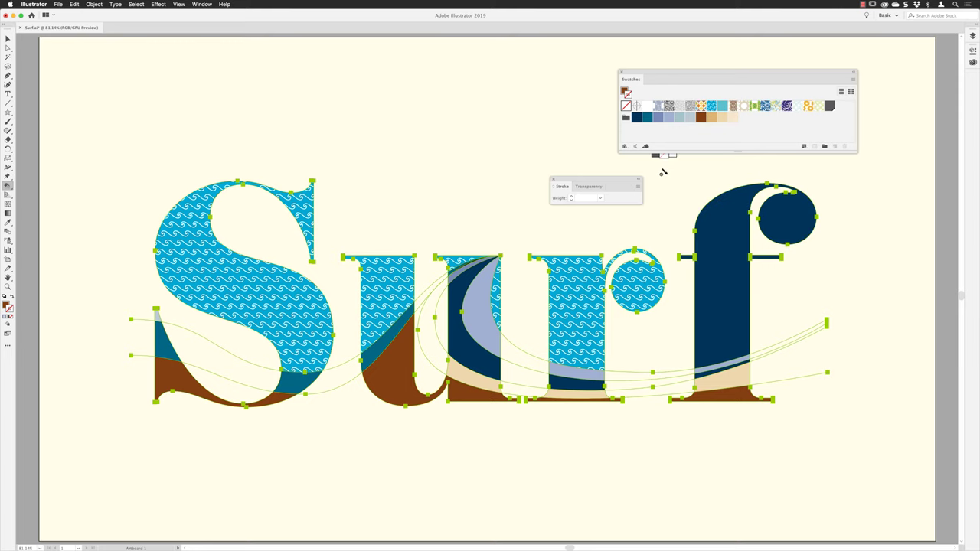
Step: Deselect the Live Paint lettering and close the floating Stroke and Swatches panels
{"action": "left_click", "coordinate": [7, 38]}
{"action": "left_click", "coordinate": [469, 124]}
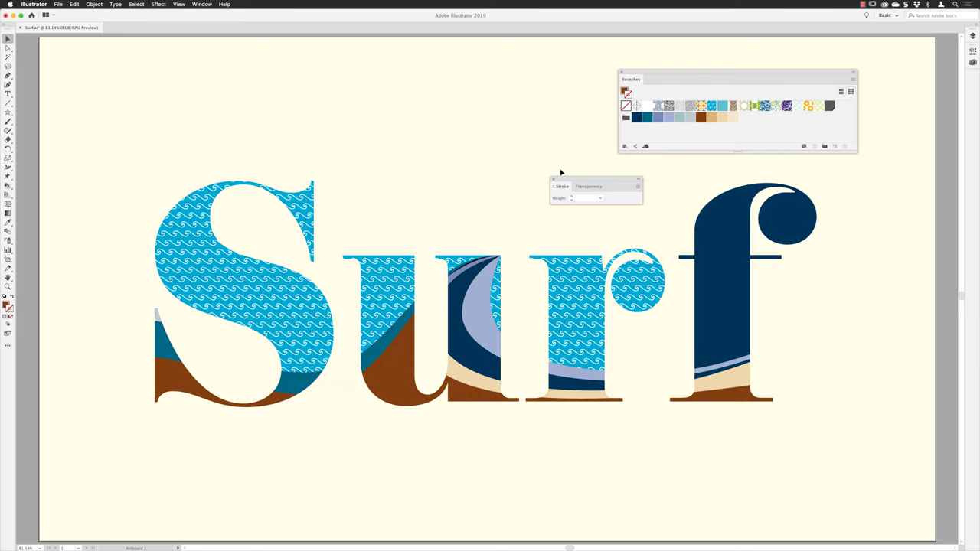
{"action": "left_click", "coordinate": [552, 179]}
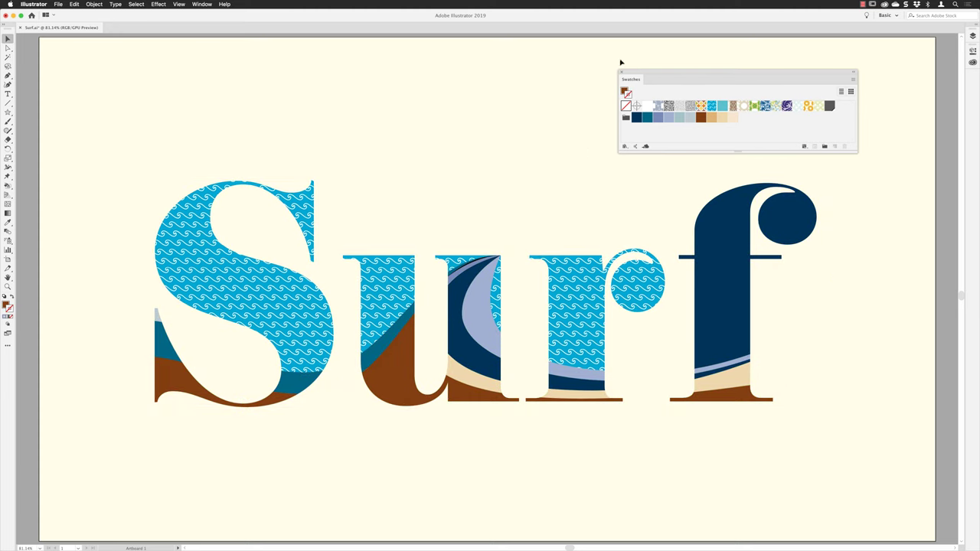
{"action": "left_click", "coordinate": [621, 72]}
Step: Directly select the upper wave line's starting anchor beside the S and move it straight down, closer to the lower wave line
{"action": "left_click", "coordinate": [385, 302]}
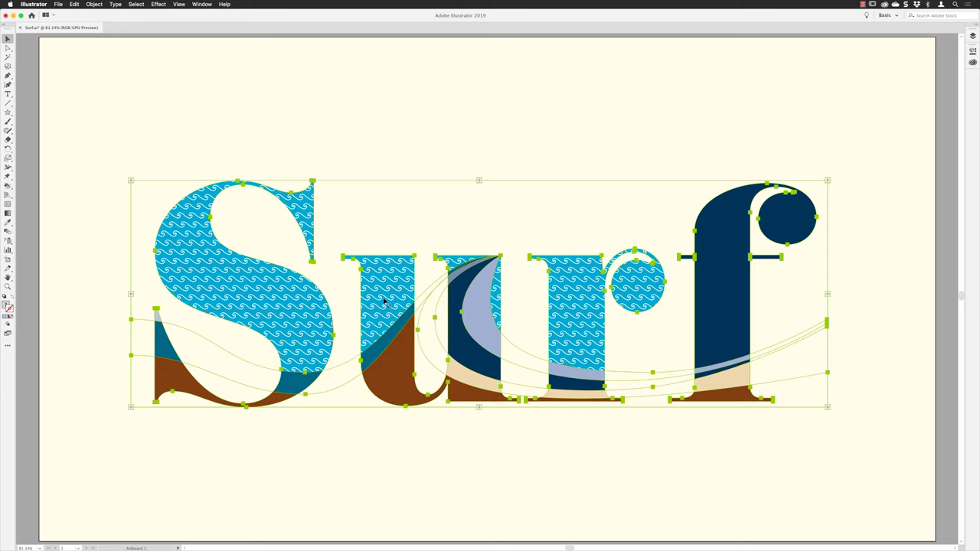
{"action": "left_click", "coordinate": [8, 286]}
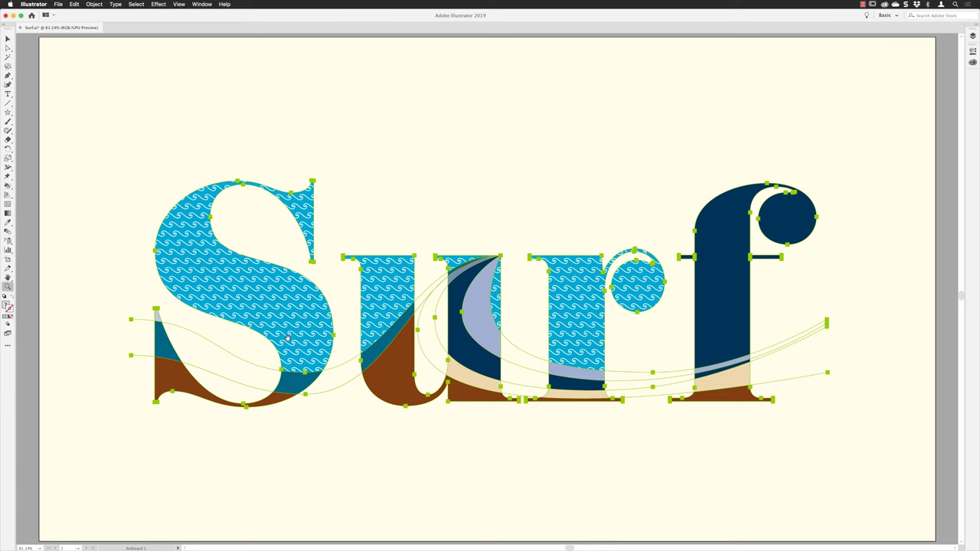
{"action": "scroll", "coordinate": [288, 338], "scroll_direction": "left", "scroll_amount": 5}
{"action": "scroll", "coordinate": [288, 337], "scroll_direction": "down", "scroll_amount": 2}
{"action": "left_click", "coordinate": [289, 298]}
{"action": "left_click", "coordinate": [516, 287]}
{"action": "left_click", "coordinate": [526, 287]}
{"action": "left_click_drag", "start_coordinate": [528, 290], "coordinate": [474, 291]}
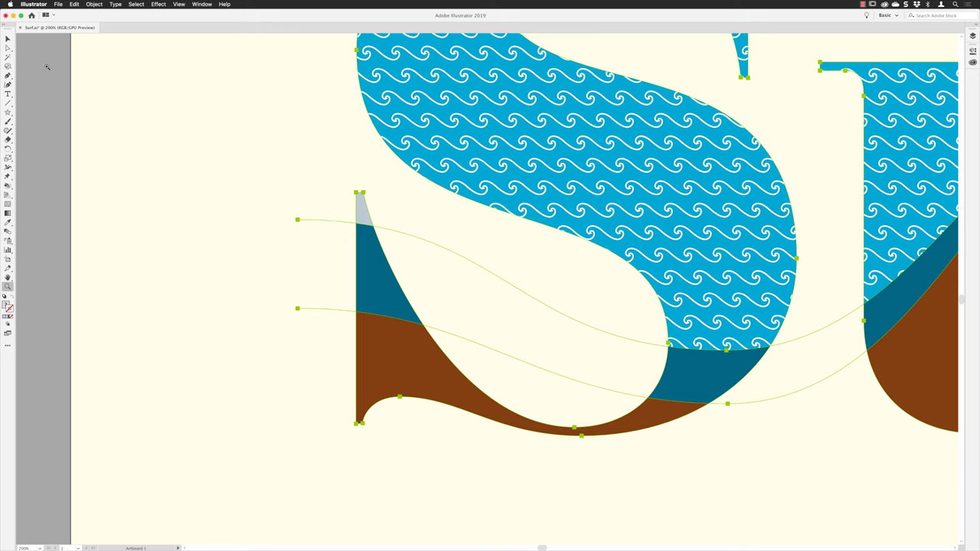
{"action": "left_click", "coordinate": [8, 47]}
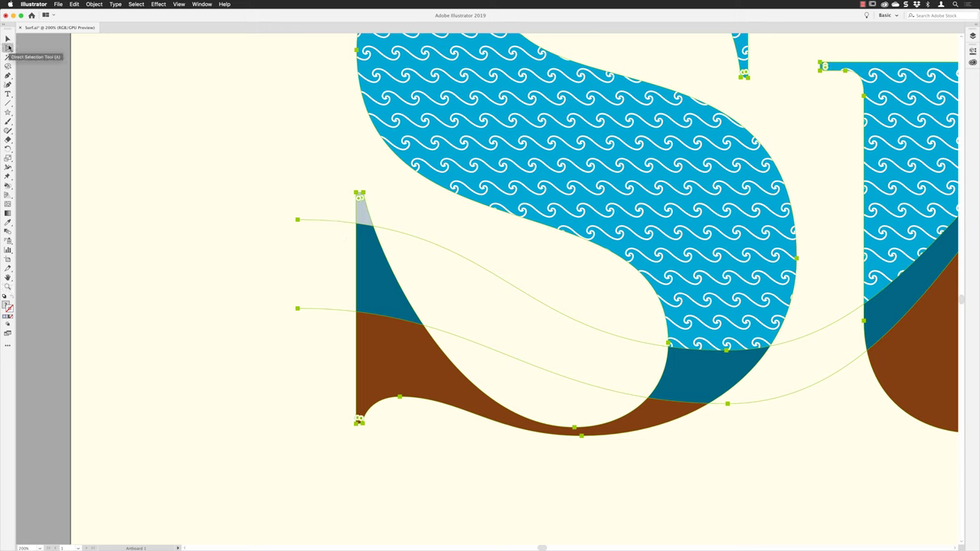
{"action": "left_click", "coordinate": [297, 220]}
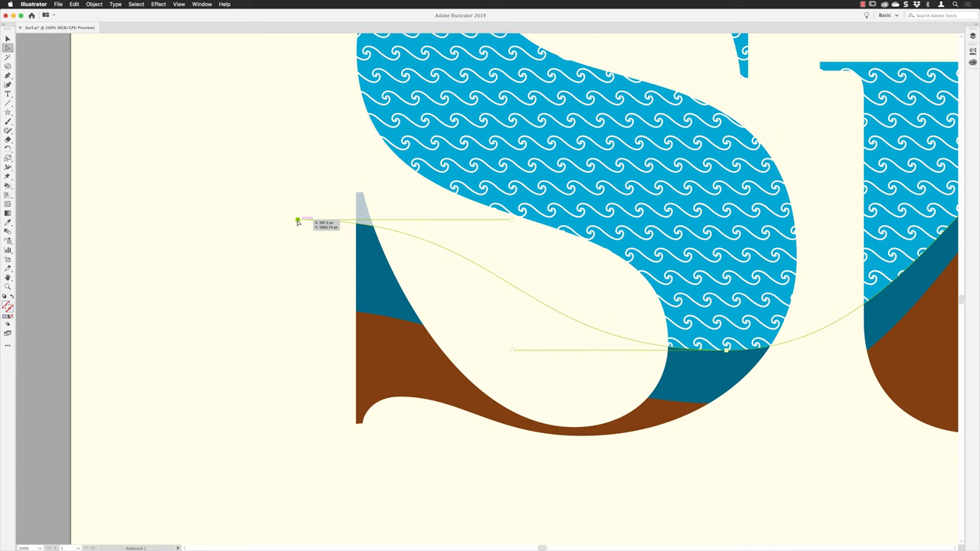
{"action": "left_click_drag", "start_coordinate": [297, 220], "coordinate": [298, 259]}
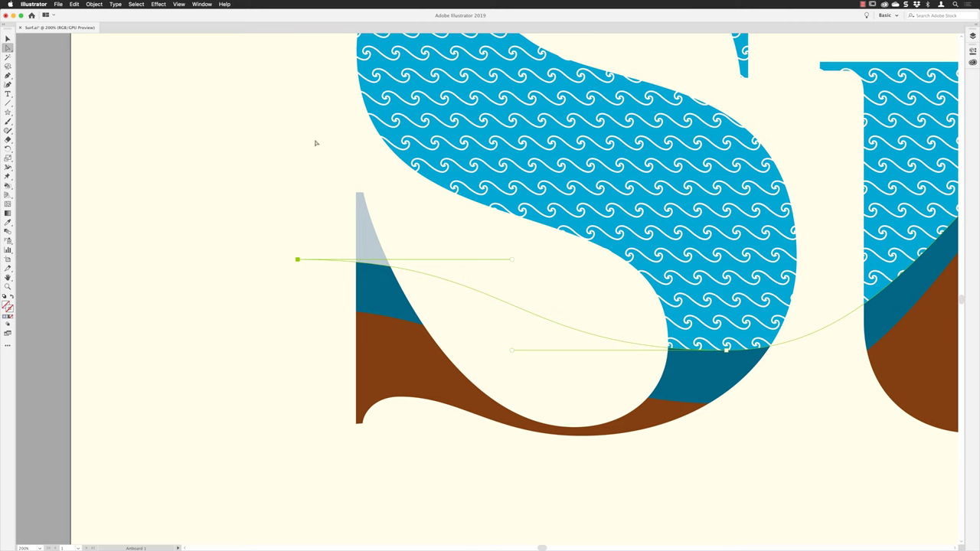
Step: Raise the upper wave line's starting anchor above the S's serif tip and lower it again so the tip refills with the wave pattern
{"action": "left_click_drag", "start_coordinate": [297, 262], "coordinate": [298, 262]}
{"action": "left_click_drag", "start_coordinate": [298, 262], "coordinate": [298, 181]}
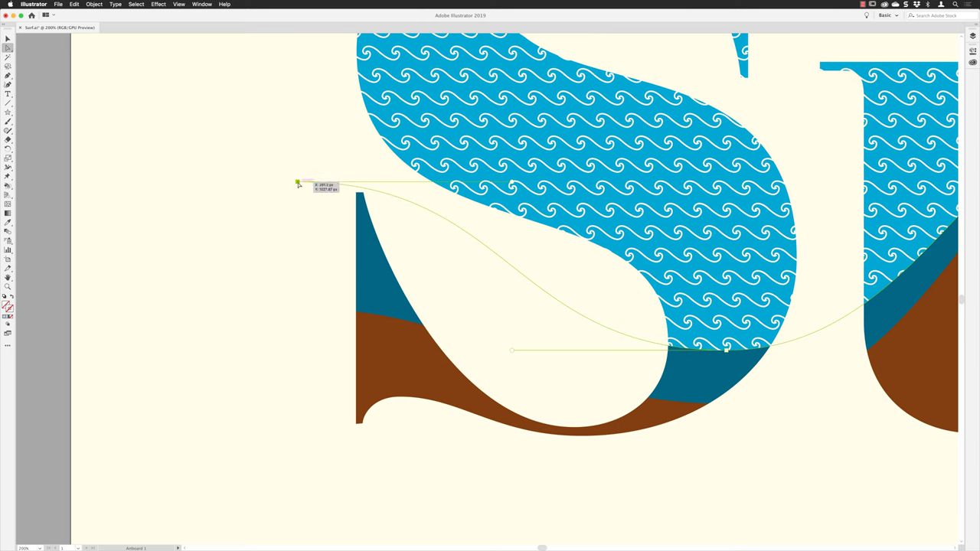
{"action": "left_click_drag", "start_coordinate": [298, 182], "coordinate": [309, 250]}
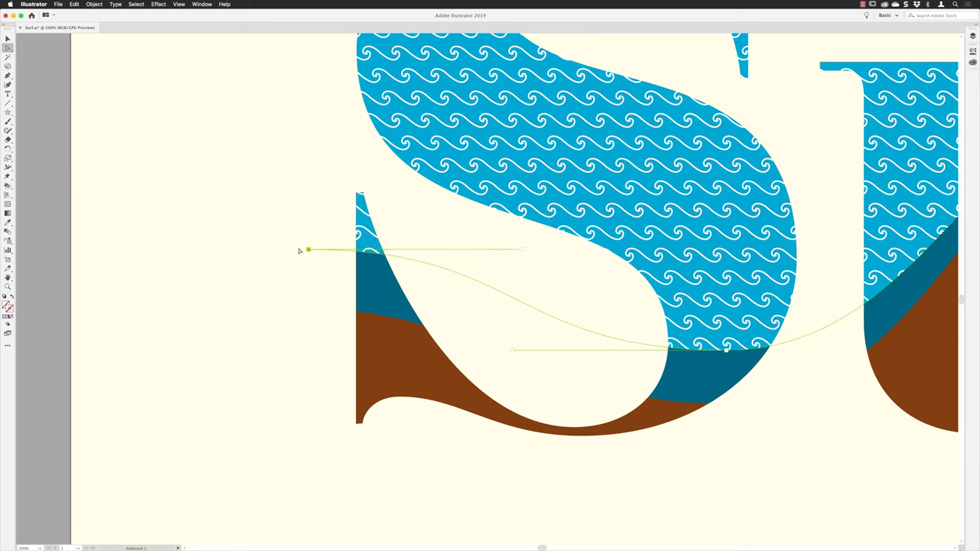